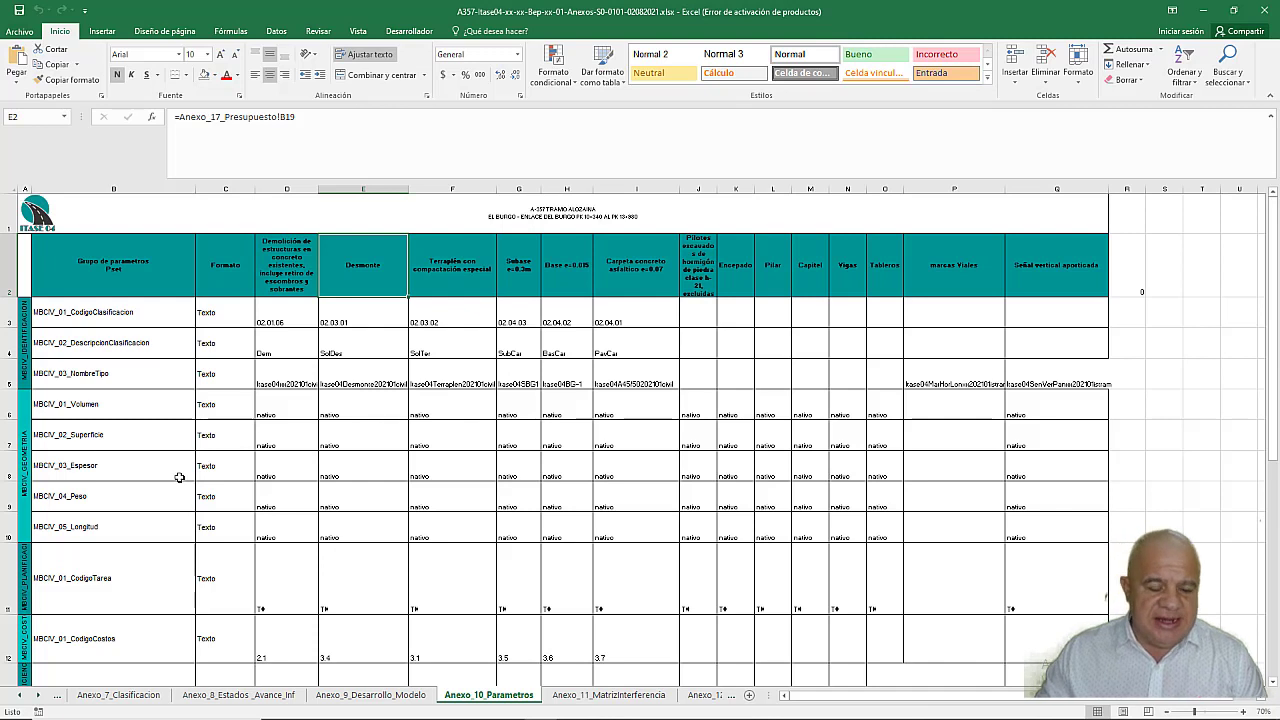
Step: Copy the name MBCIV_IDENTIFICACION from cell A3 in Excel and create a property set definition with it in Civil 3D, showing its Definition list
click(27, 323)
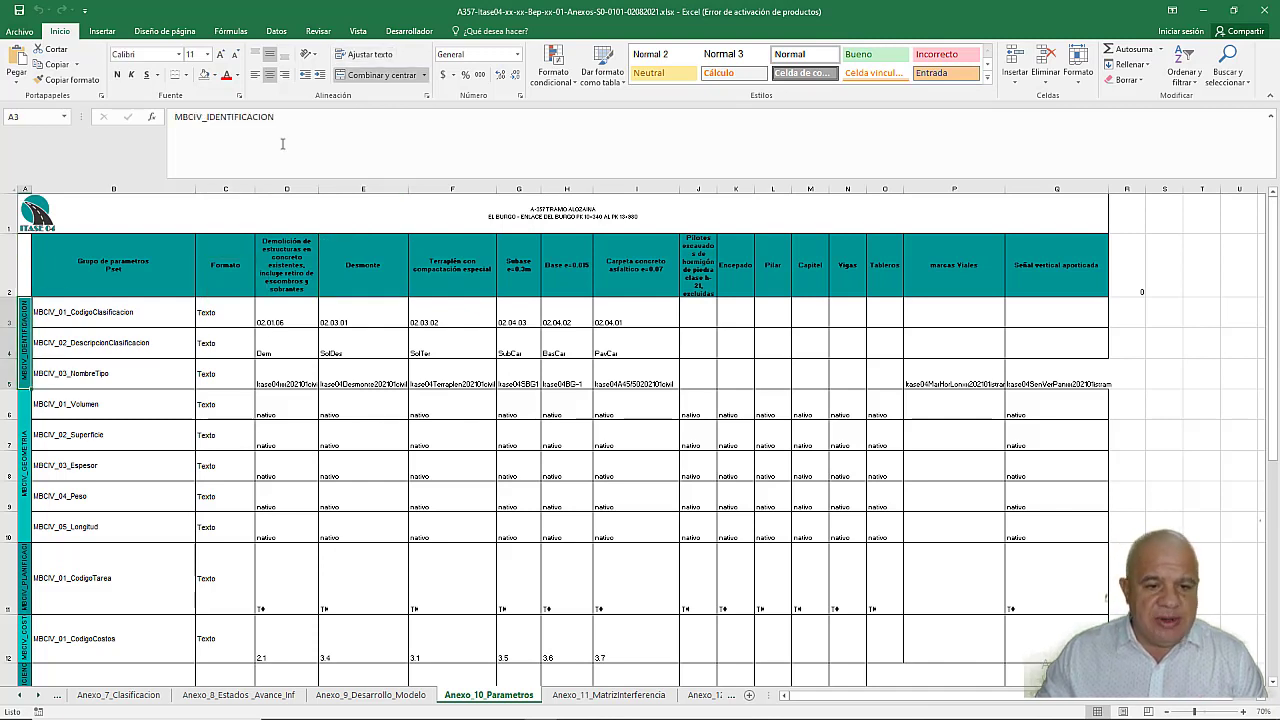
drag(291, 118, 170, 118)
key(ctrl+c)
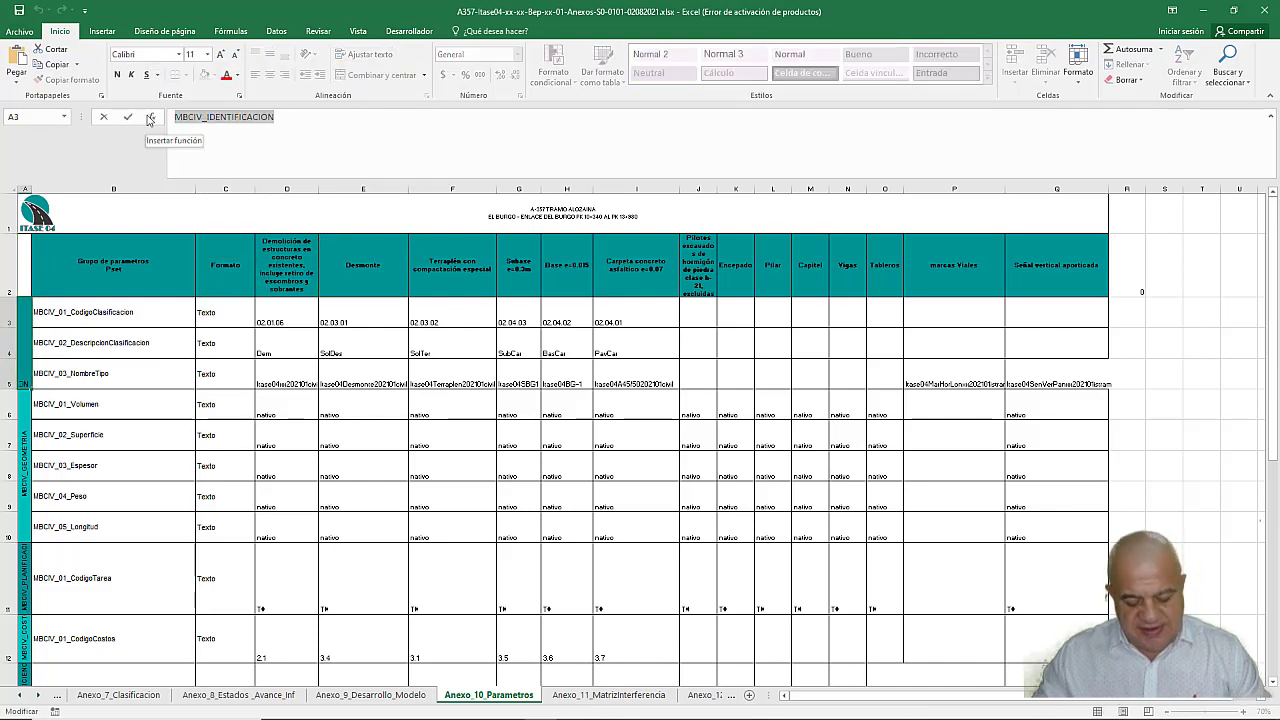
key(alt+Tab)
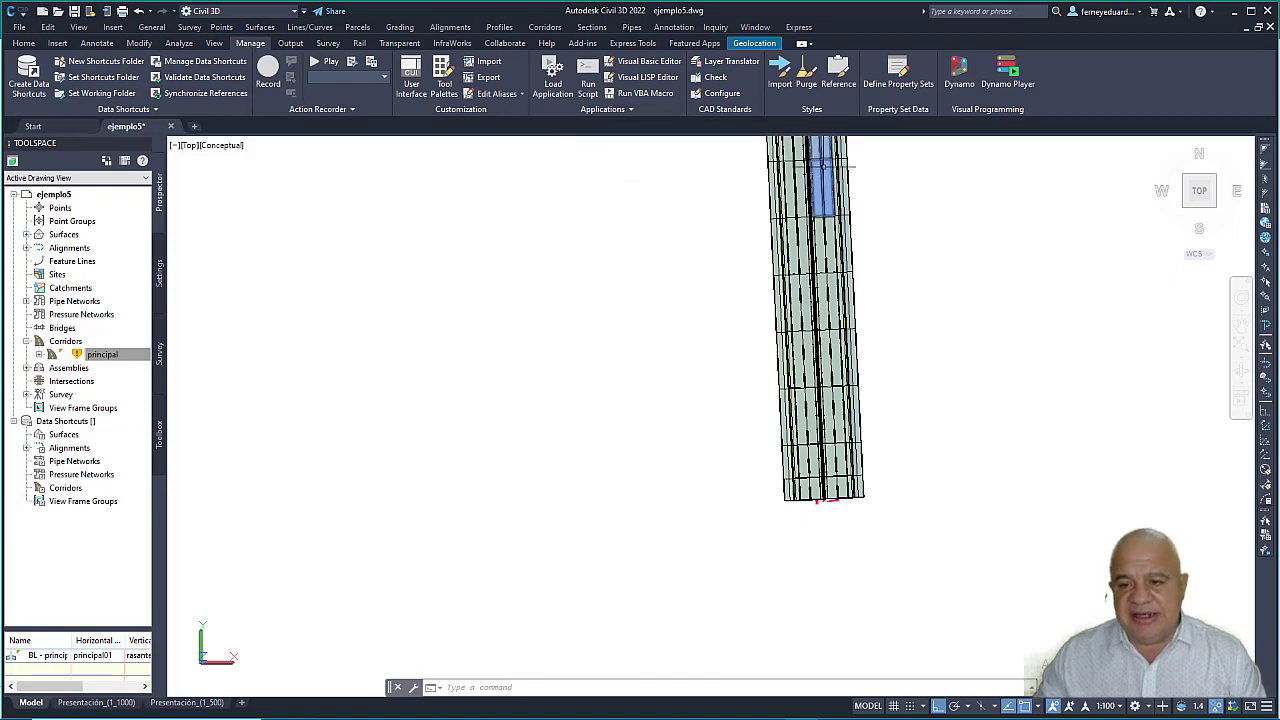
click(896, 84)
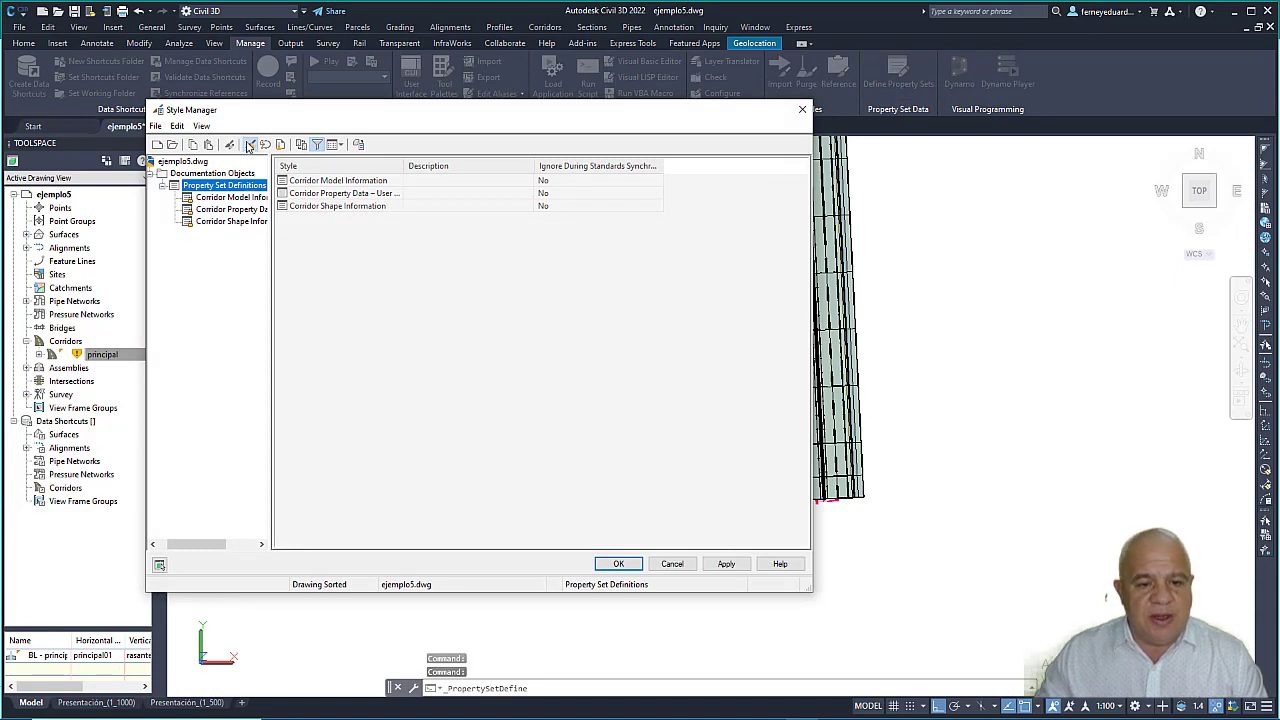
click(249, 146)
key(ctrl+v)
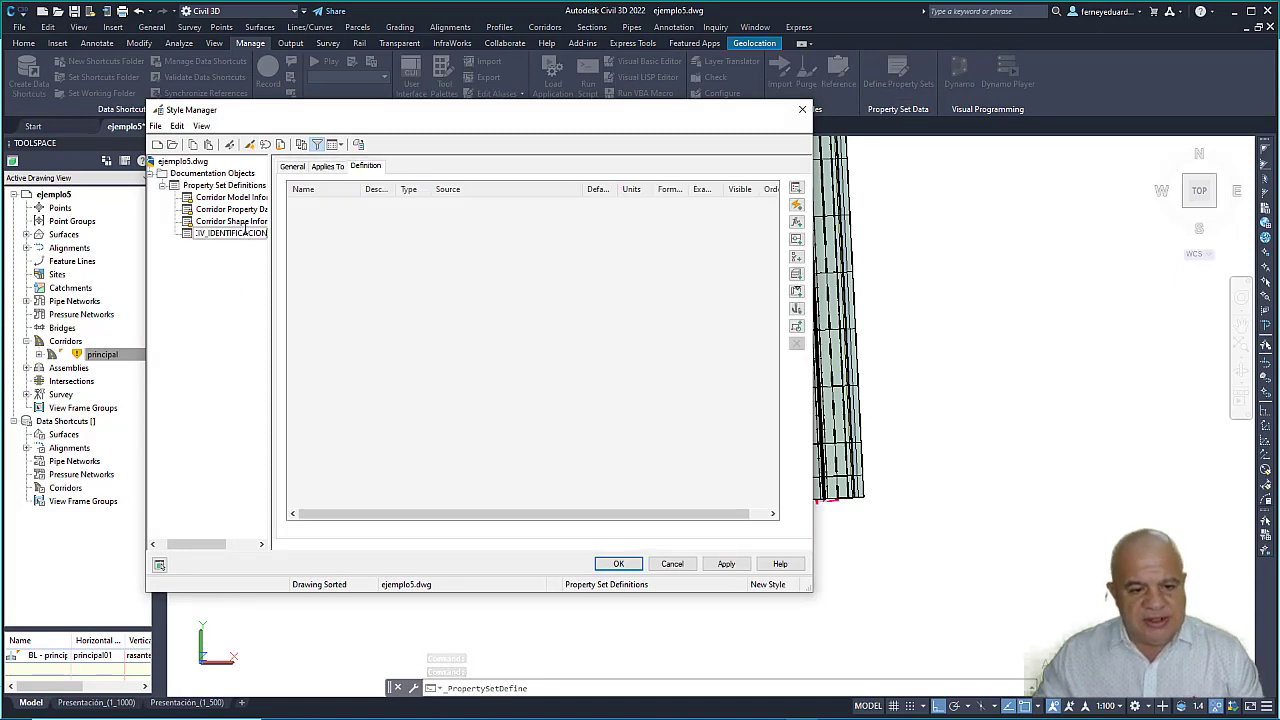
click(258, 275)
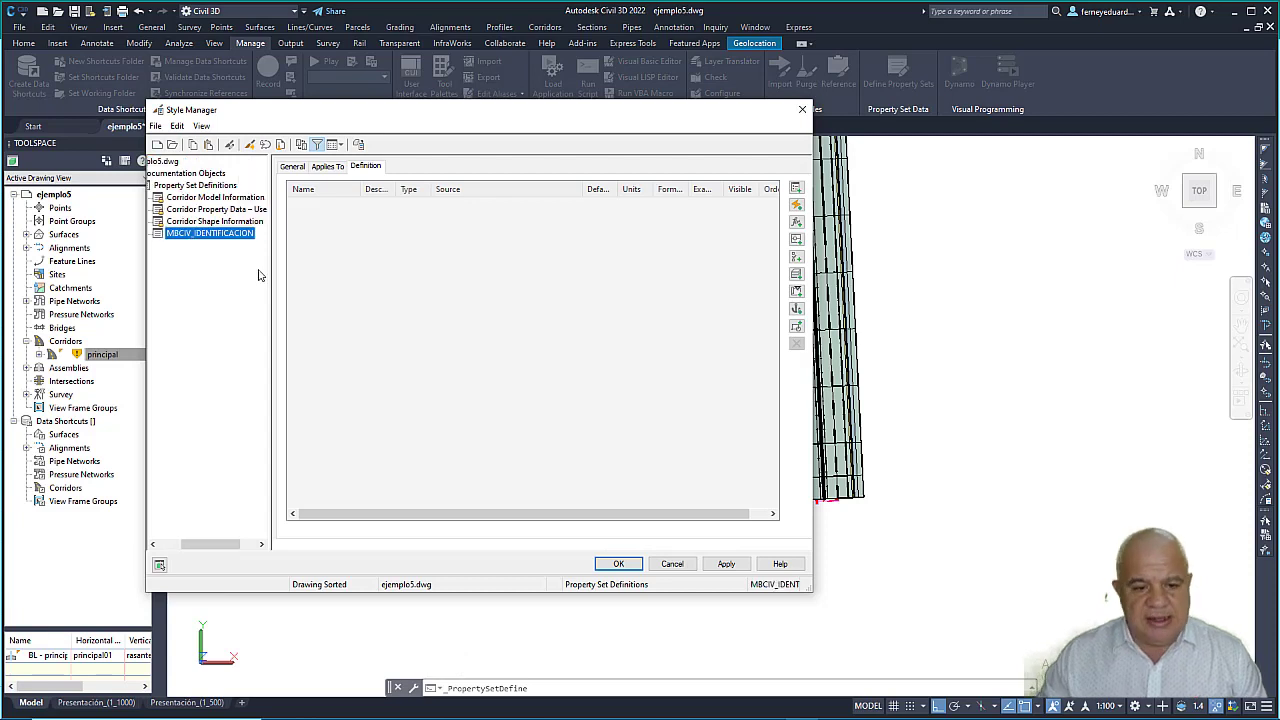
click(293, 167)
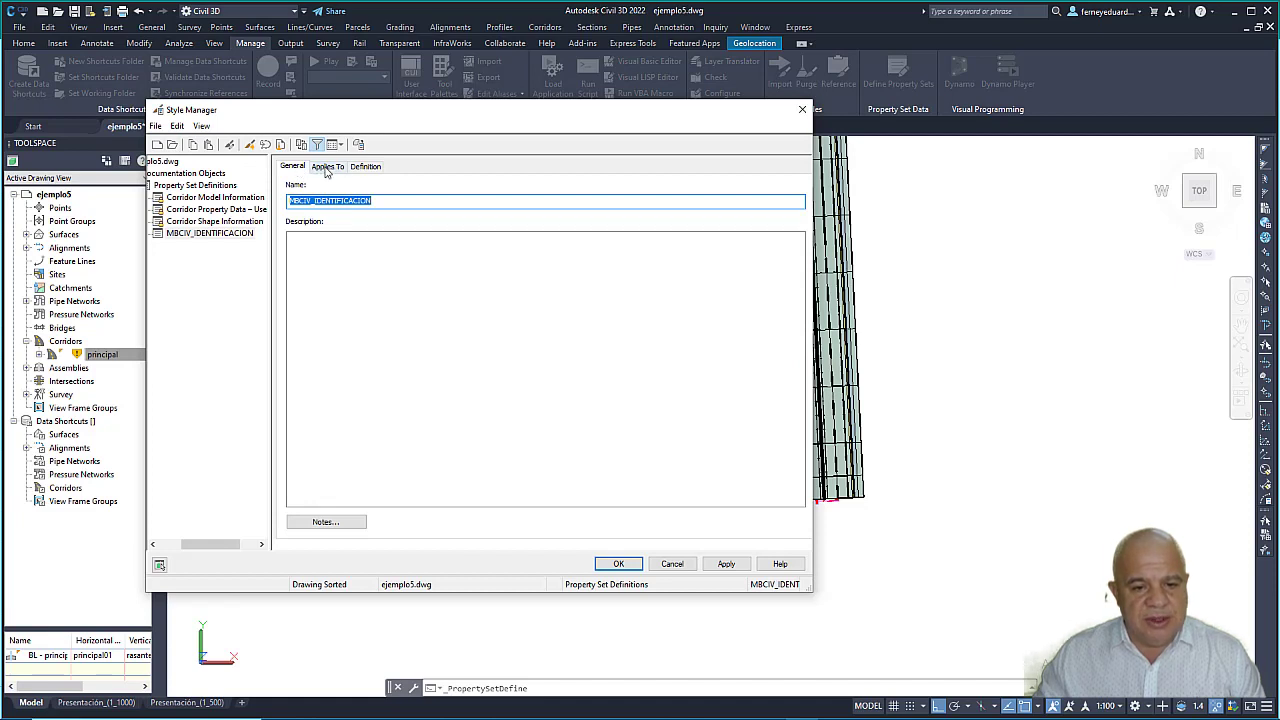
click(367, 167)
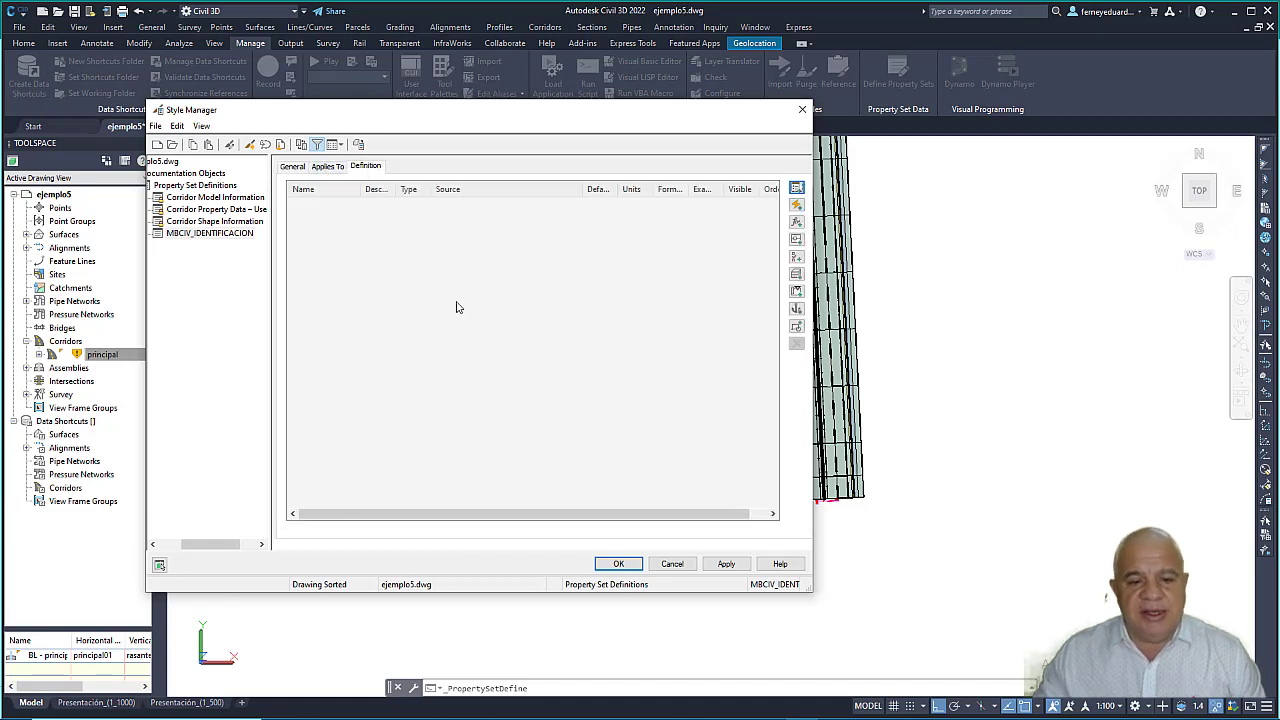
Step: Copy MBCIV_01_CodigoClasificacion from cell B3 in Excel and add it as a manual property of the MBCIV_IDENTIFICACION set in Civil 3D
key(alt+Tab)
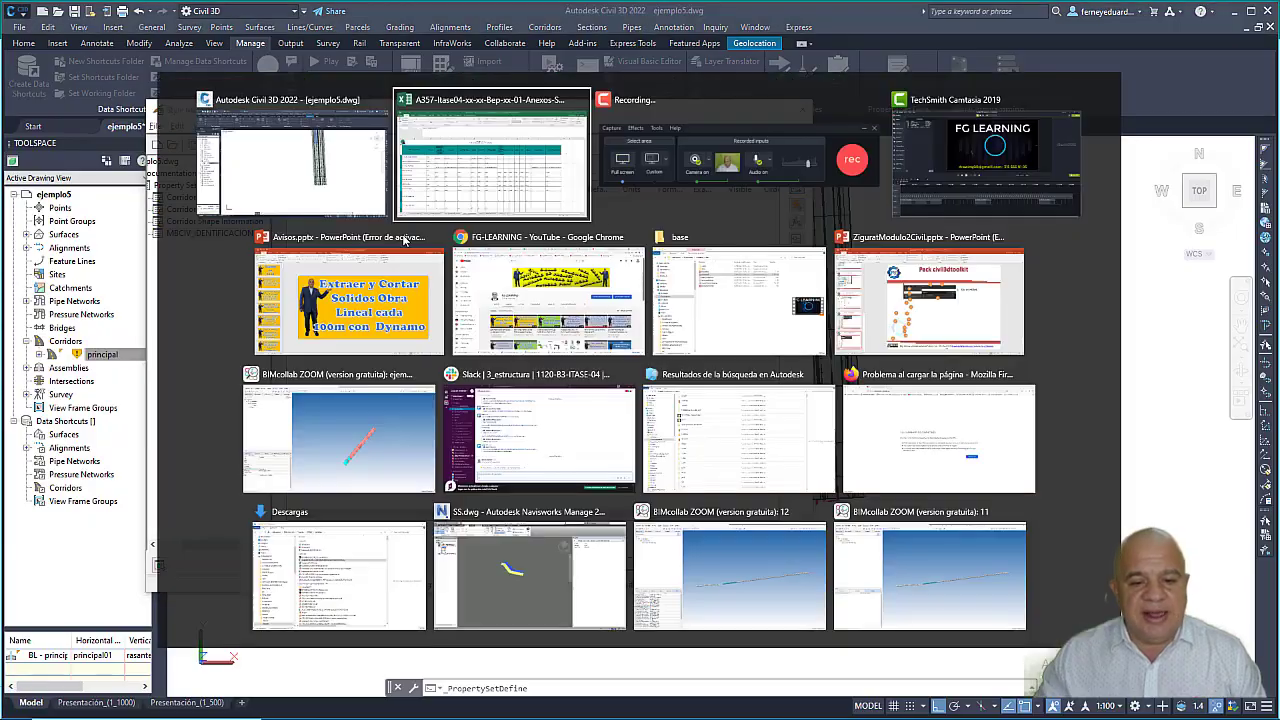
click(370, 205)
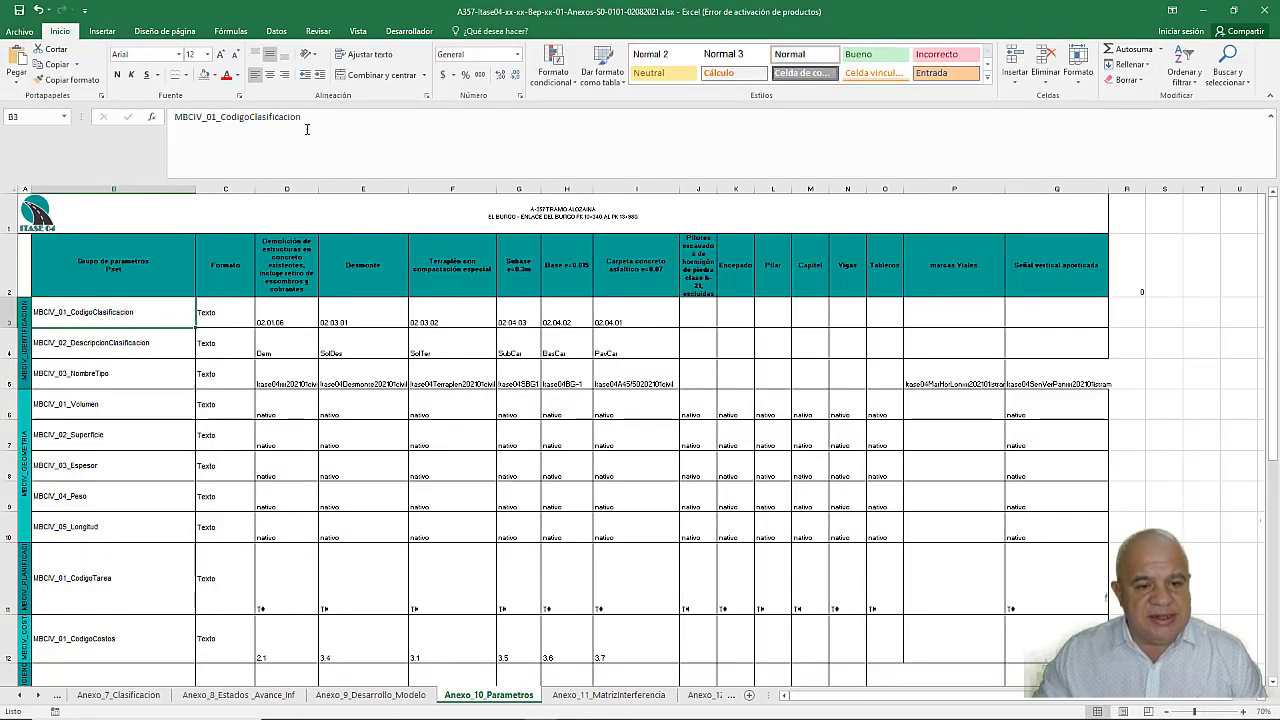
drag(307, 129, 146, 105)
key(ctrl+c)
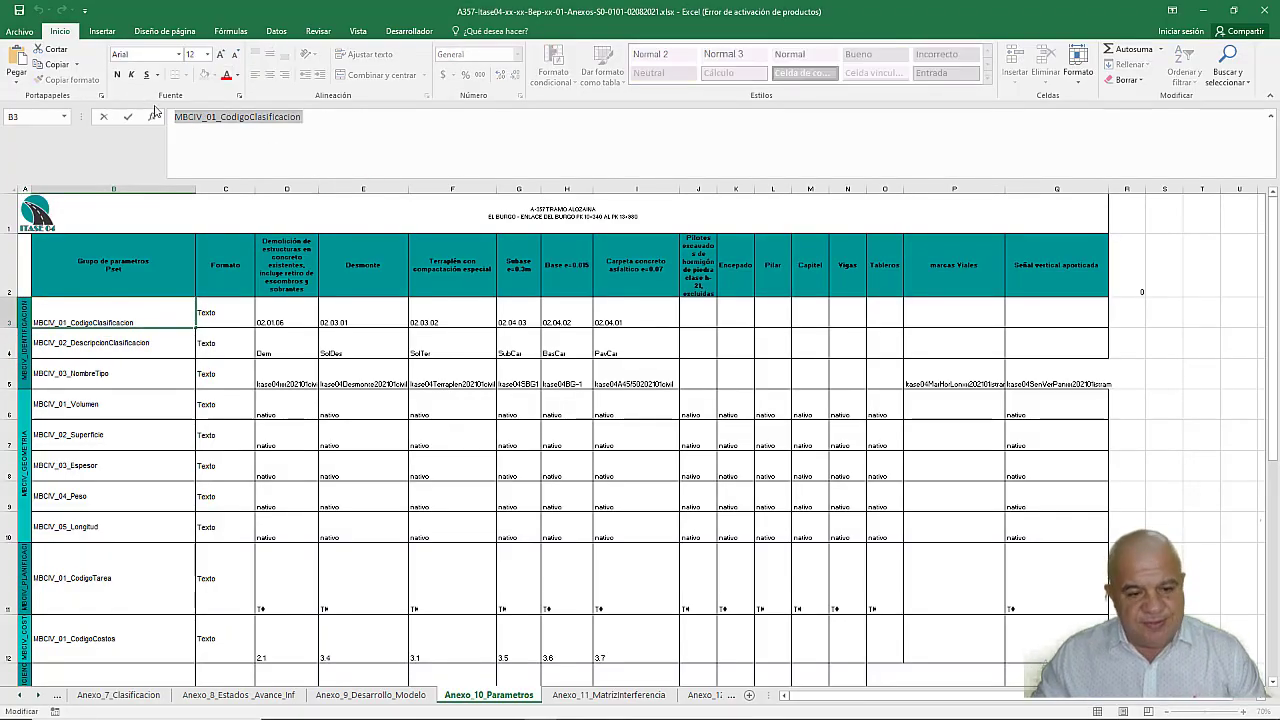
key(alt+Tab)
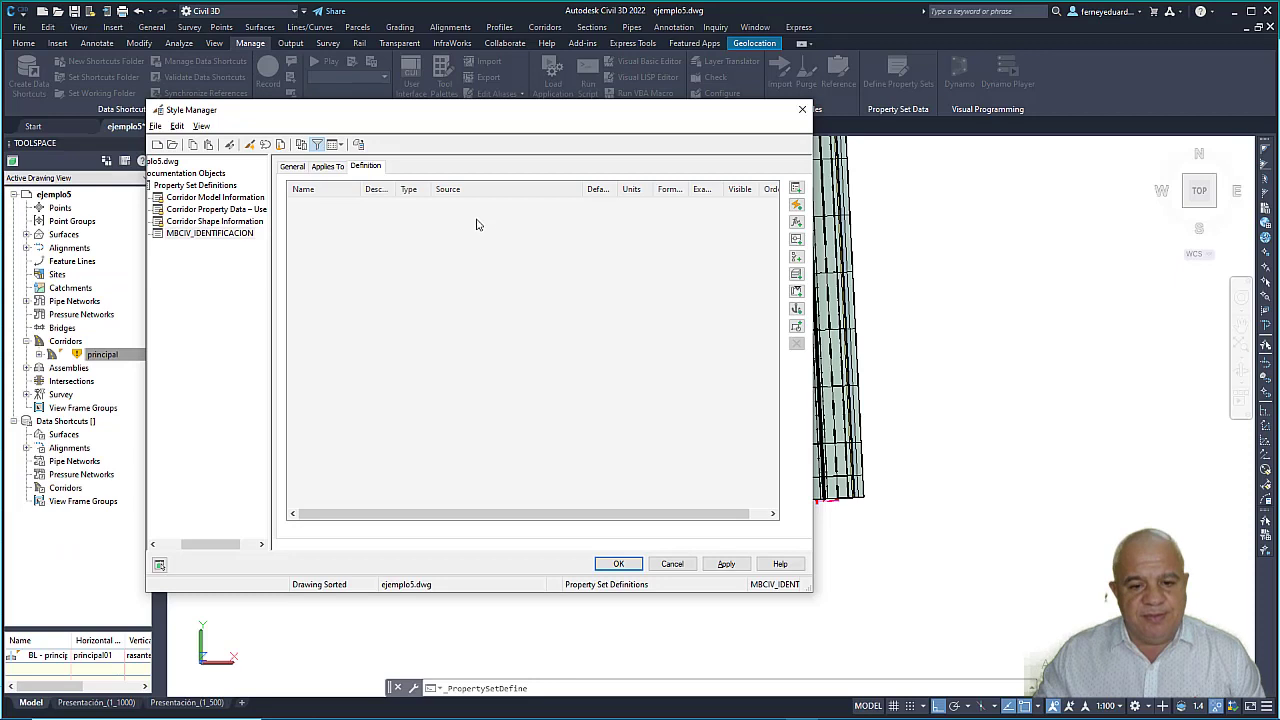
click(796, 188)
key(ctrl+v)
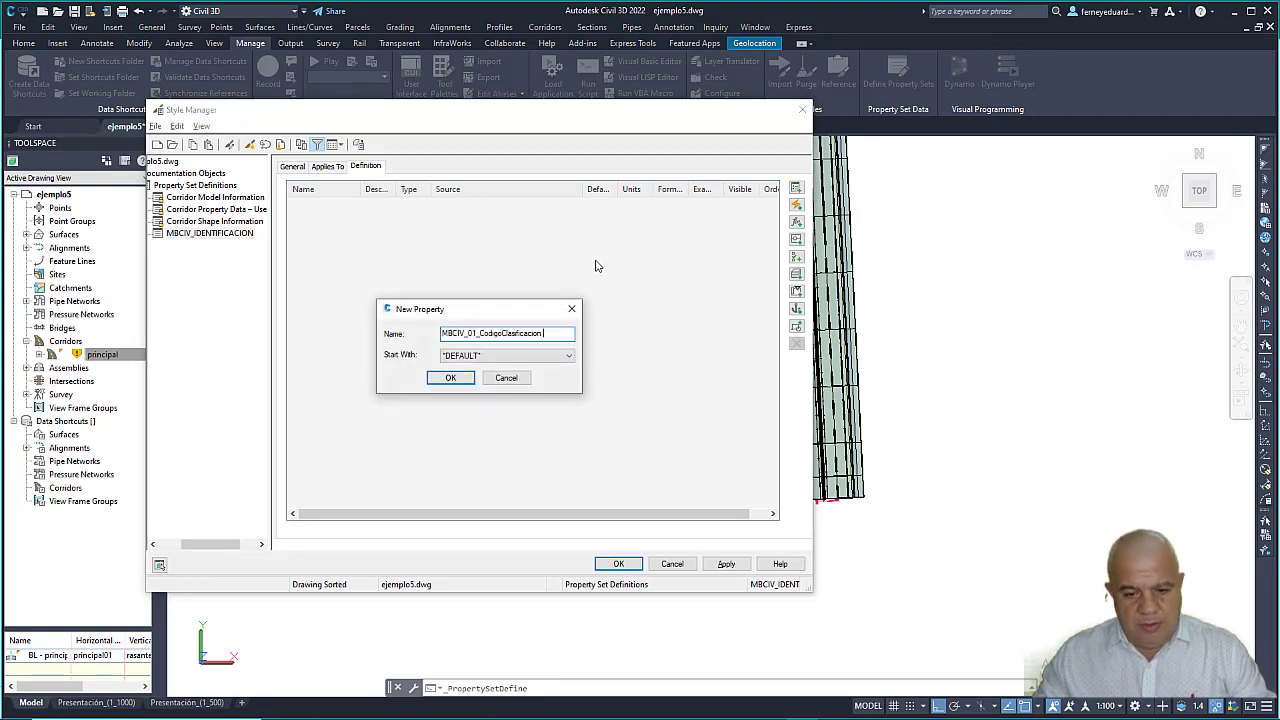
click(457, 376)
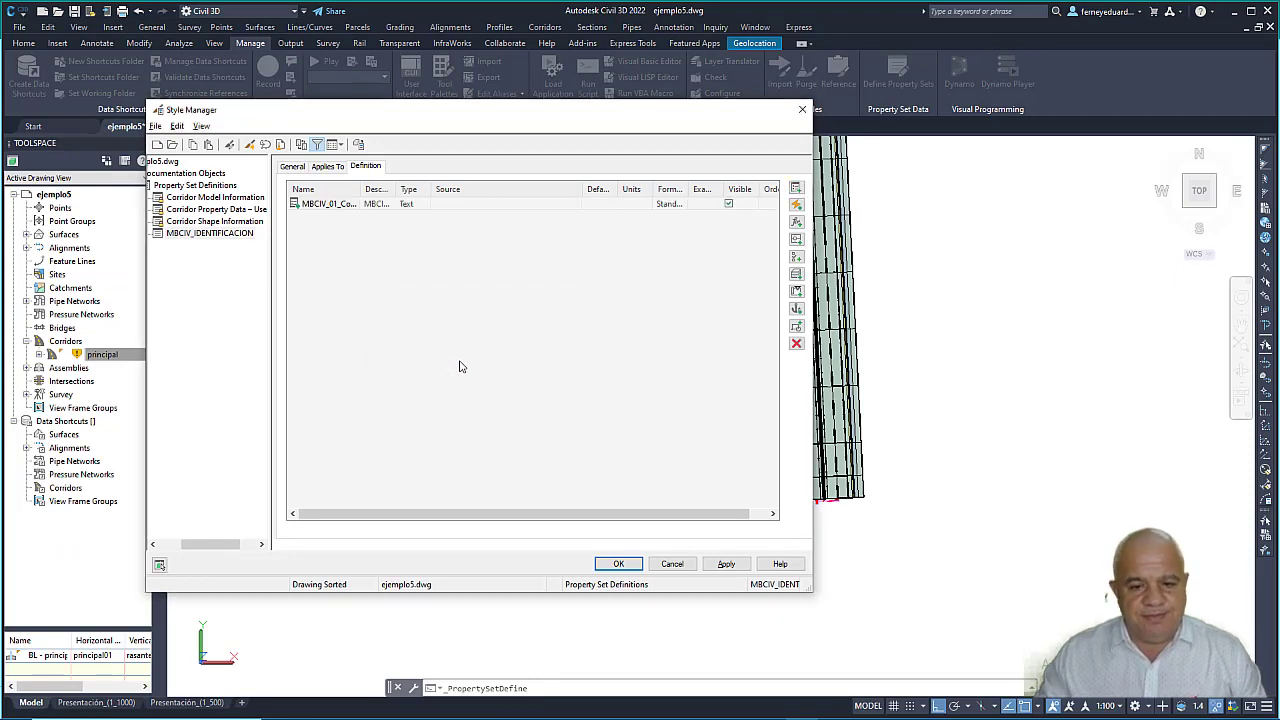
Step: Copy MBCIV_02_DescripcionClasificacion from cell B4 in Excel and add it as a manual property of the same set in Civil 3D
key(alt+Tab)
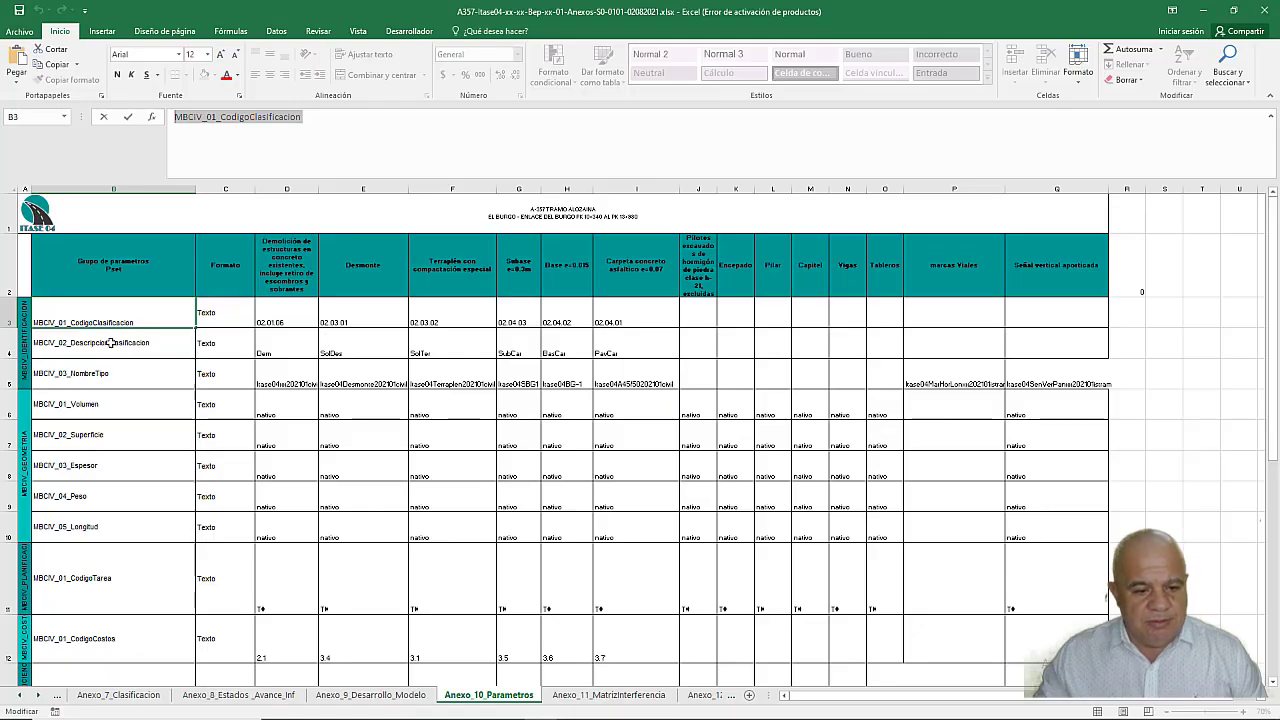
click(111, 342)
drag(332, 119, 150, 113)
key(ctrl+c)
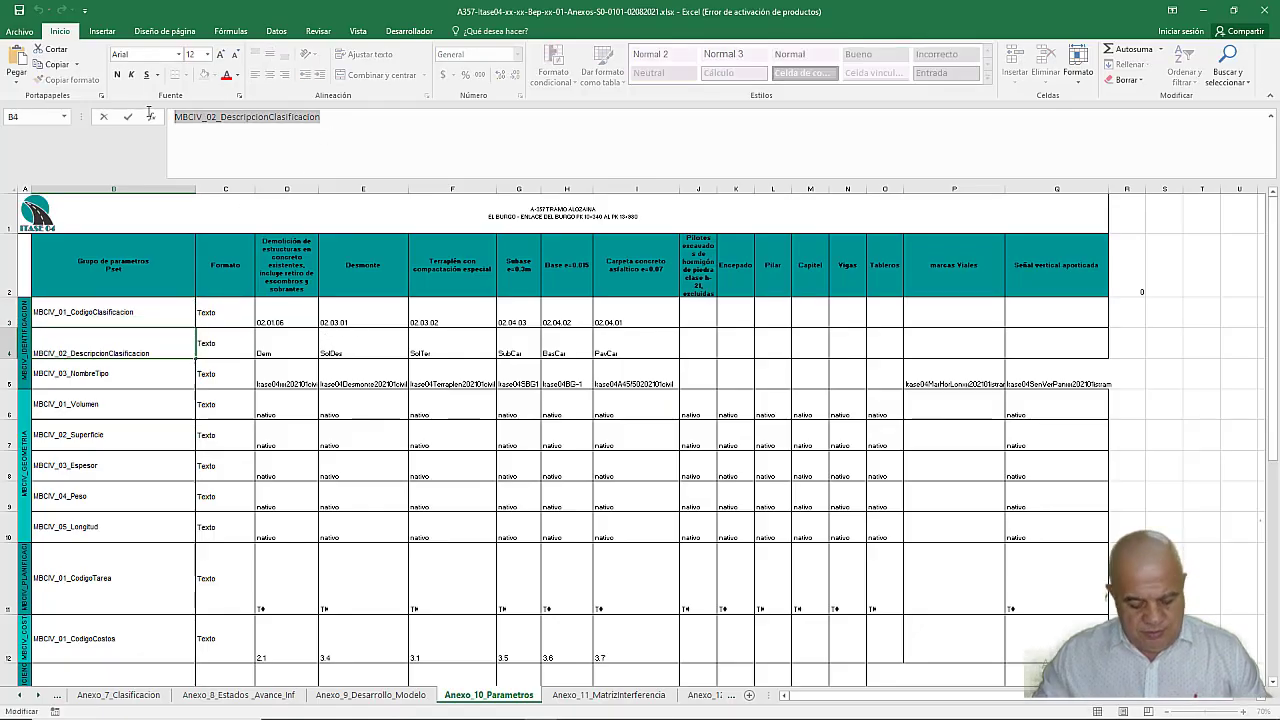
key(alt+Tab)
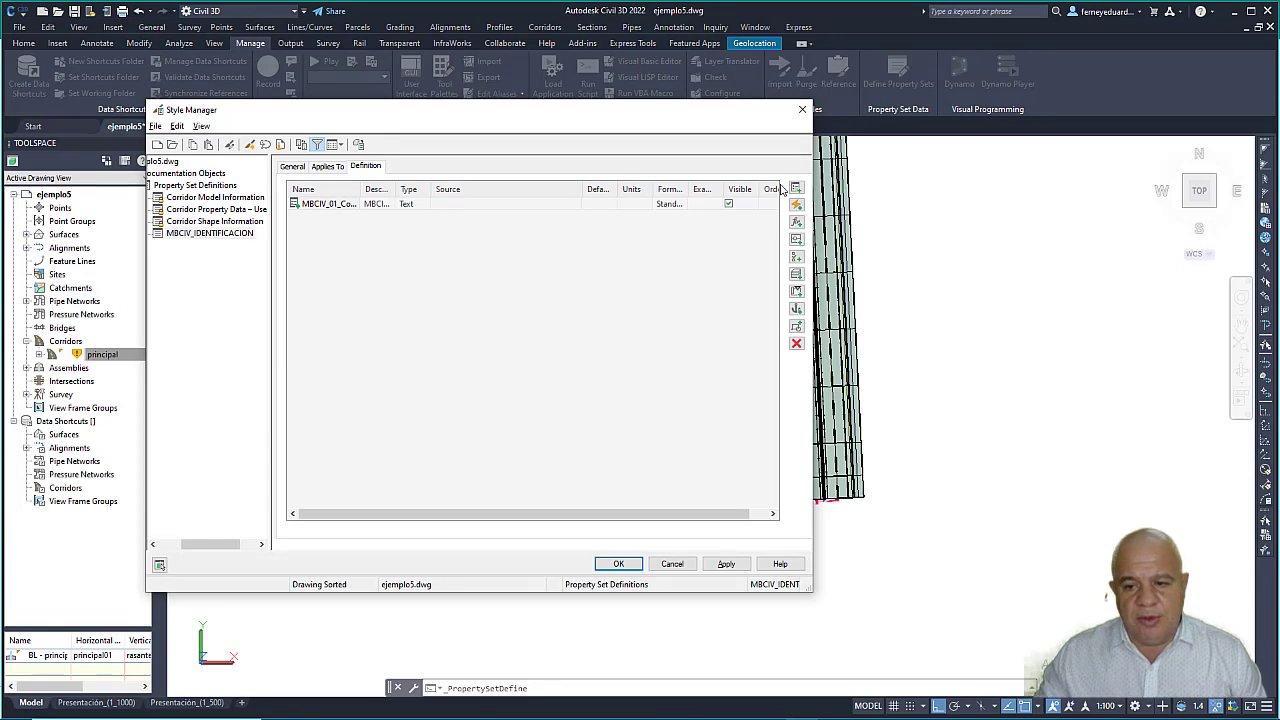
click(795, 189)
key(ctrl+v)
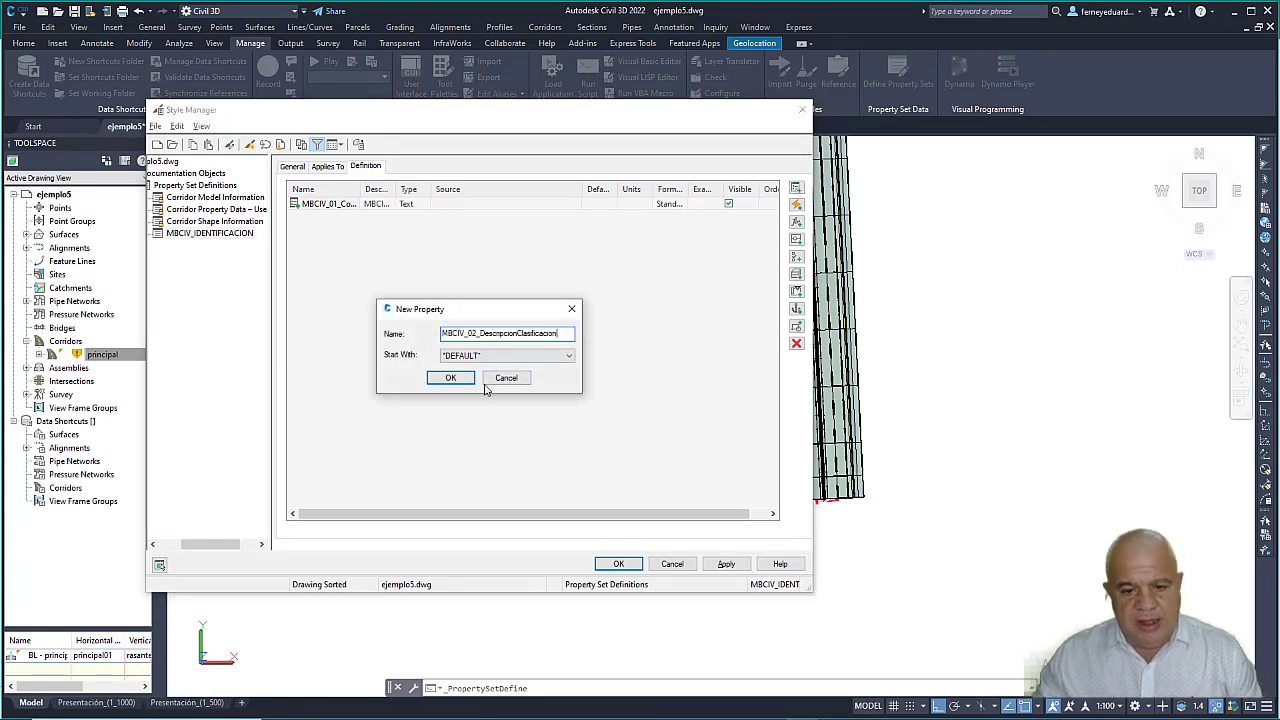
click(453, 378)
Step: Copy MBCIV_03_NombreTipo from cell B5 in Excel and add it as a manual property of the MBCIV_IDENTIFICACION set in Civil 3D
key(alt+Tab)
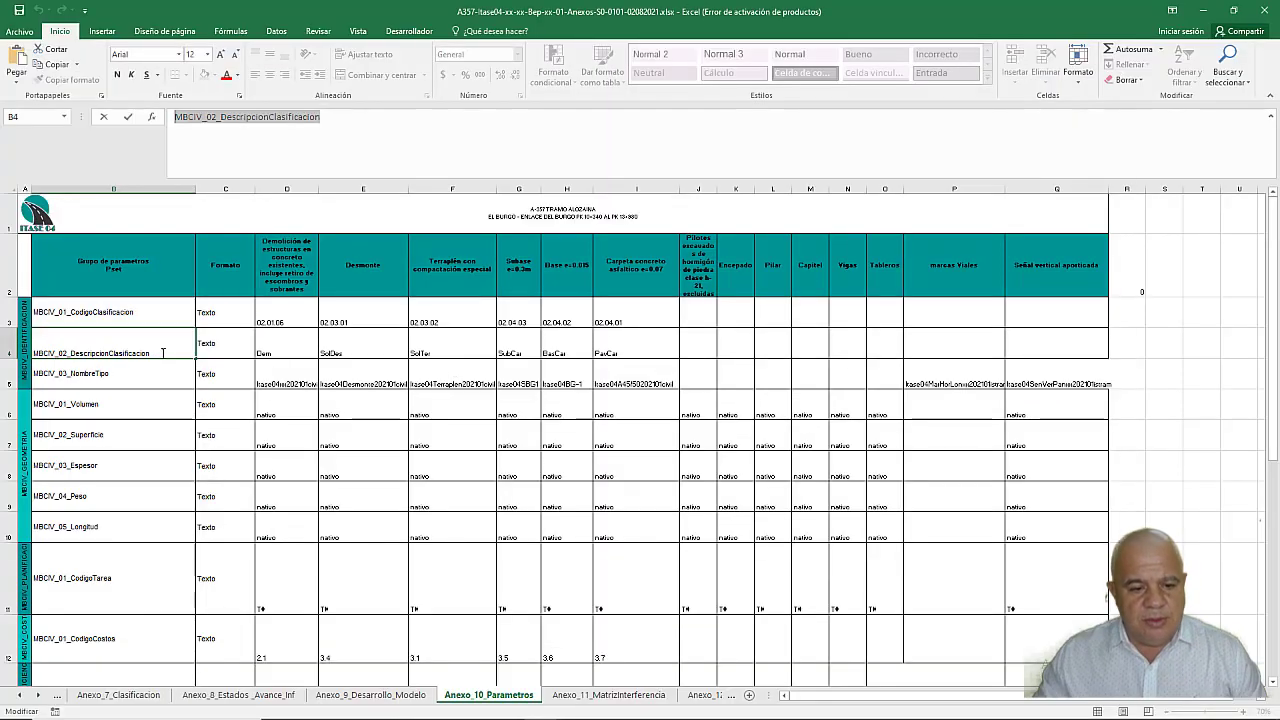
click(121, 372)
drag(286, 118, 116, 106)
key(ctrl+c)
key(alt+Tab)
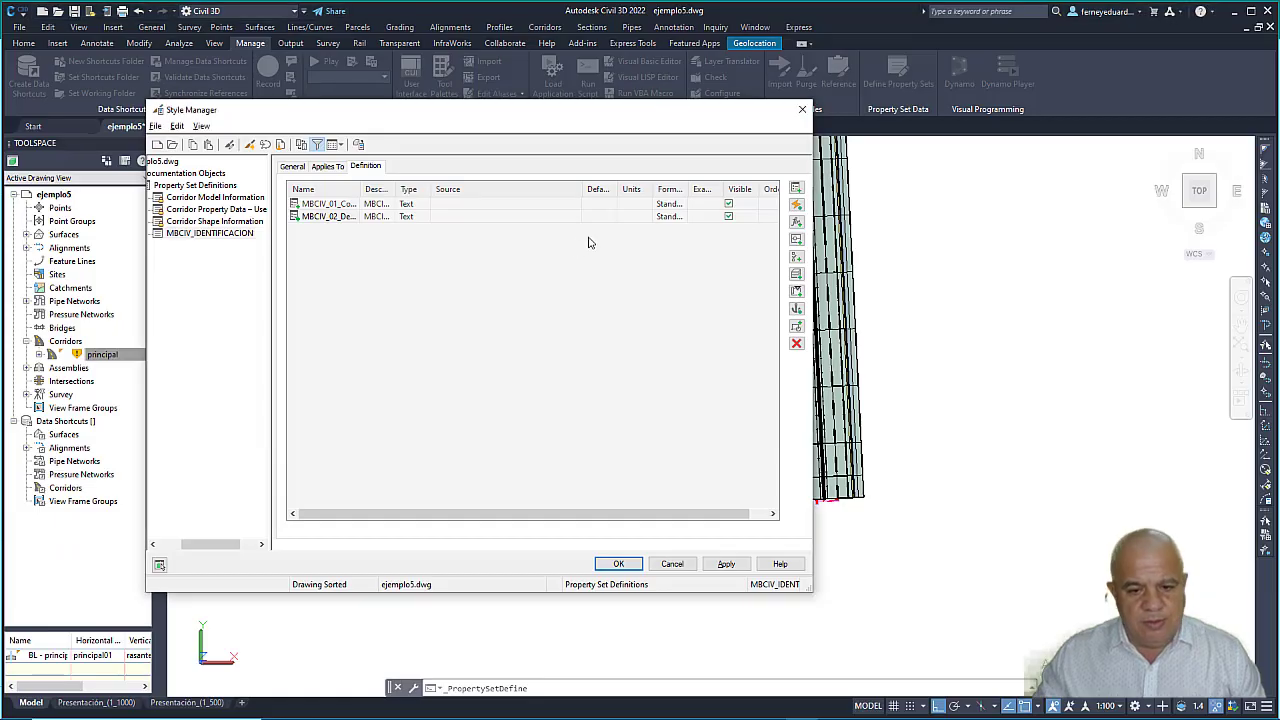
click(797, 188)
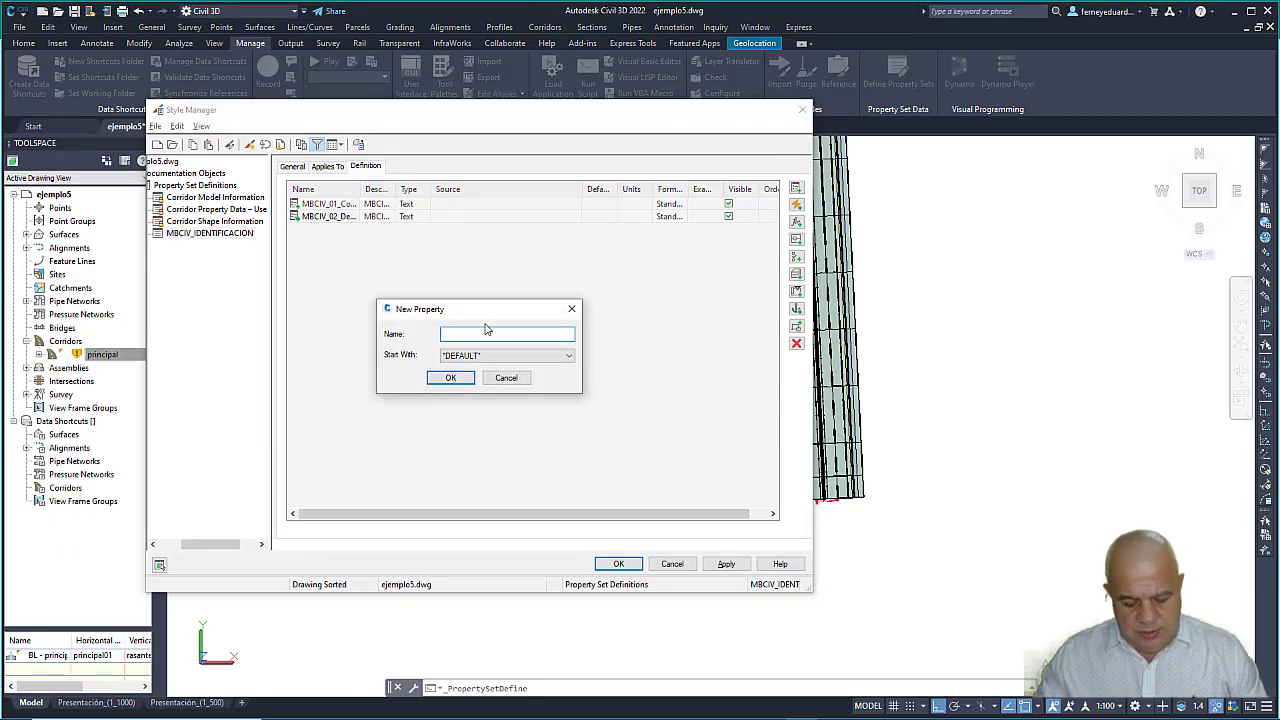
key(ctrl+v)
click(452, 378)
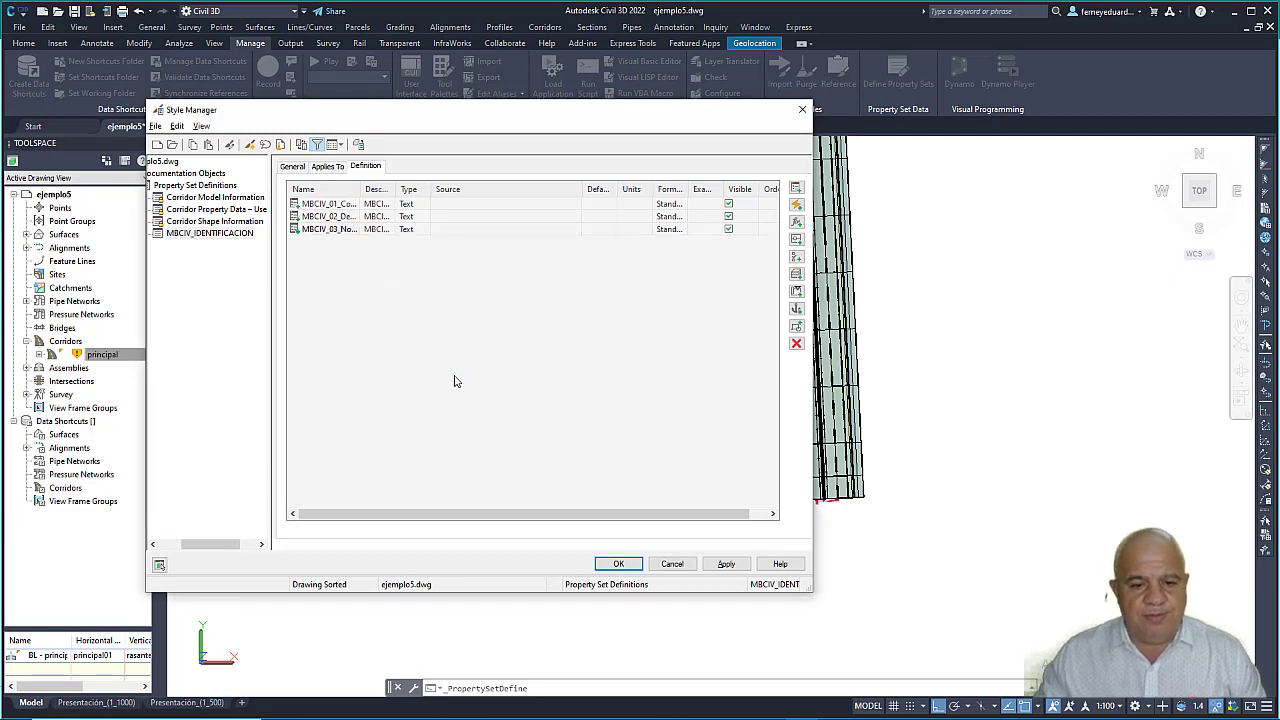
Step: Copy the name MBCIV_GEOMETRIA from cell A6 in Excel and create a second property set definition with it in Civil 3D
key(alt+Tab)
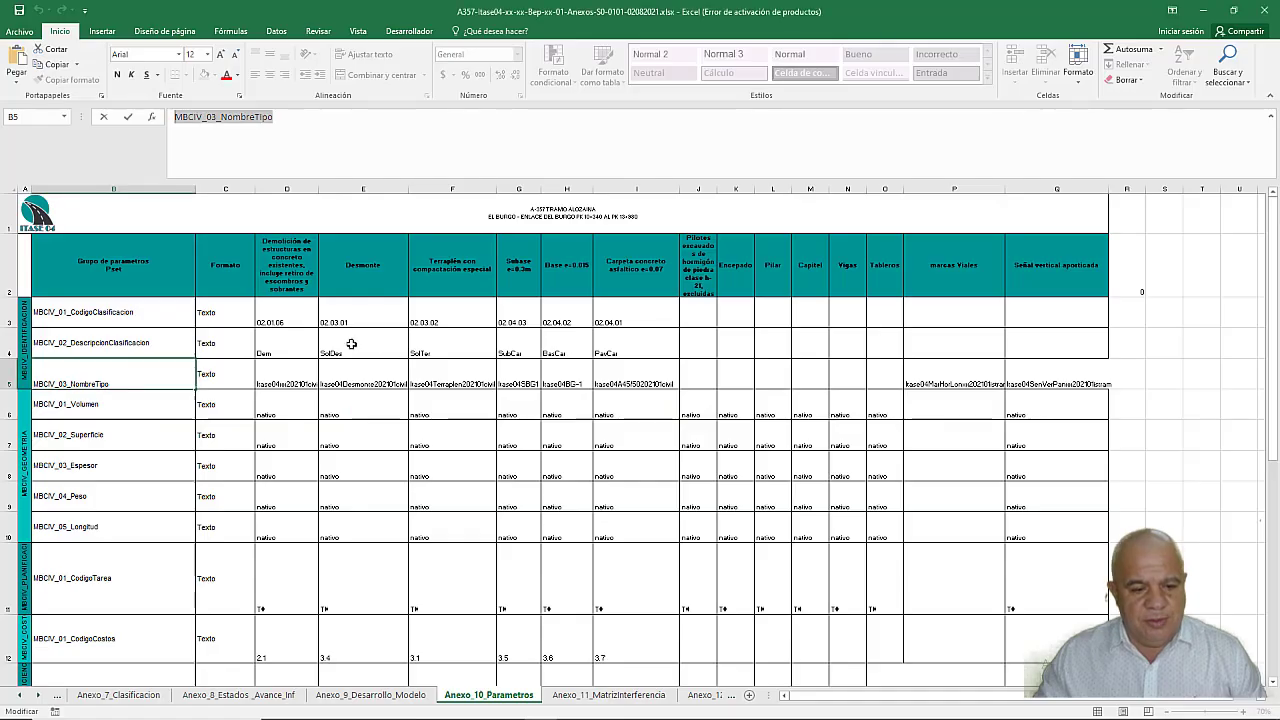
click(27, 370)
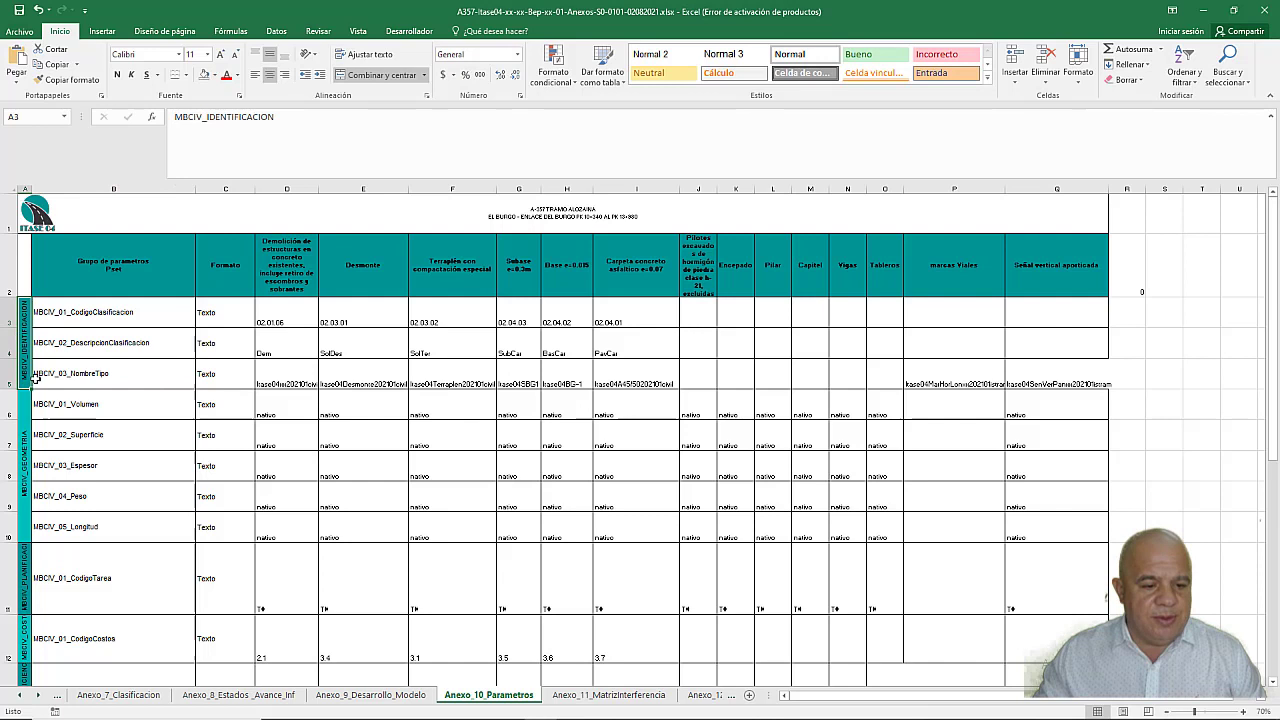
click(25, 461)
drag(284, 131, 176, 116)
key(ctrl+c)
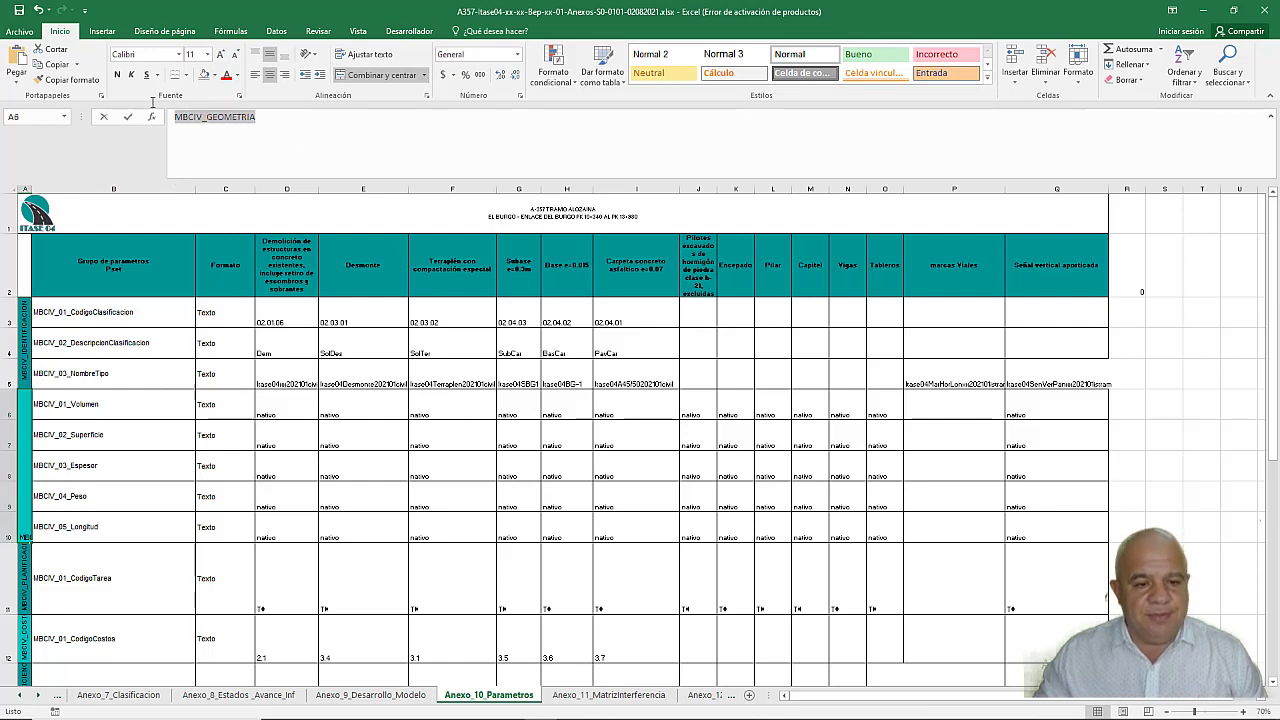
key(alt+Tab)
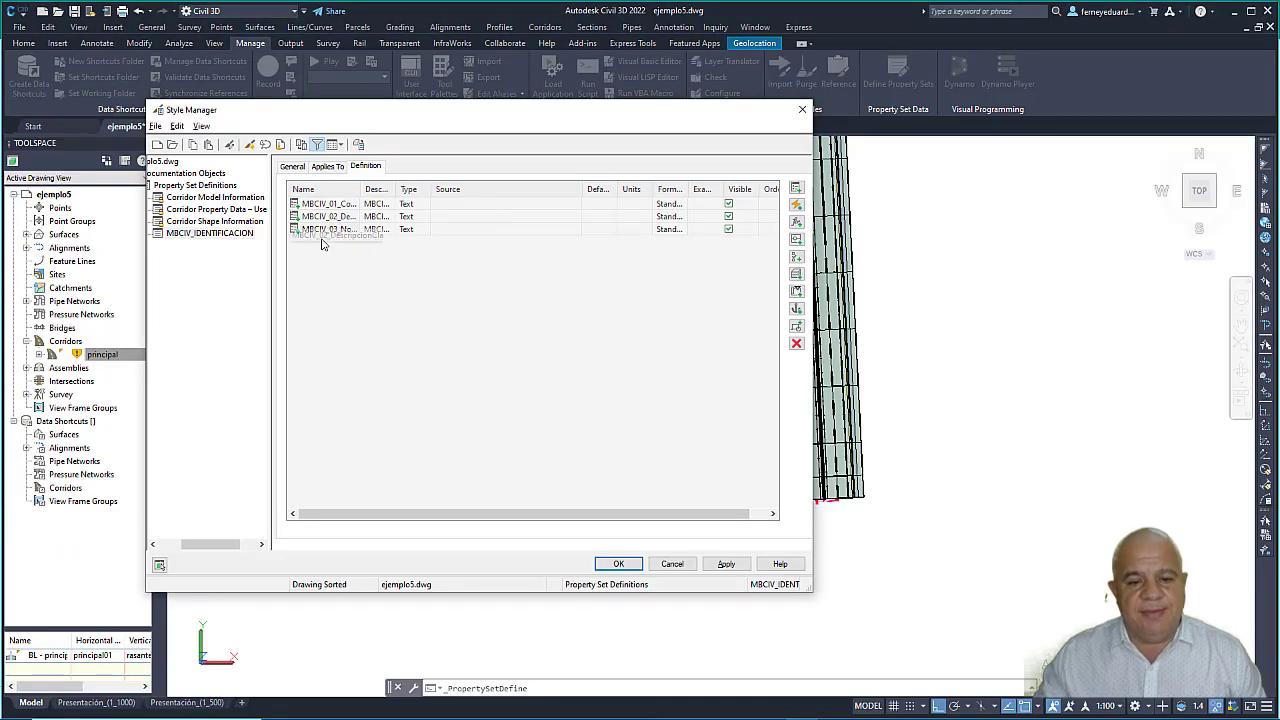
click(250, 147)
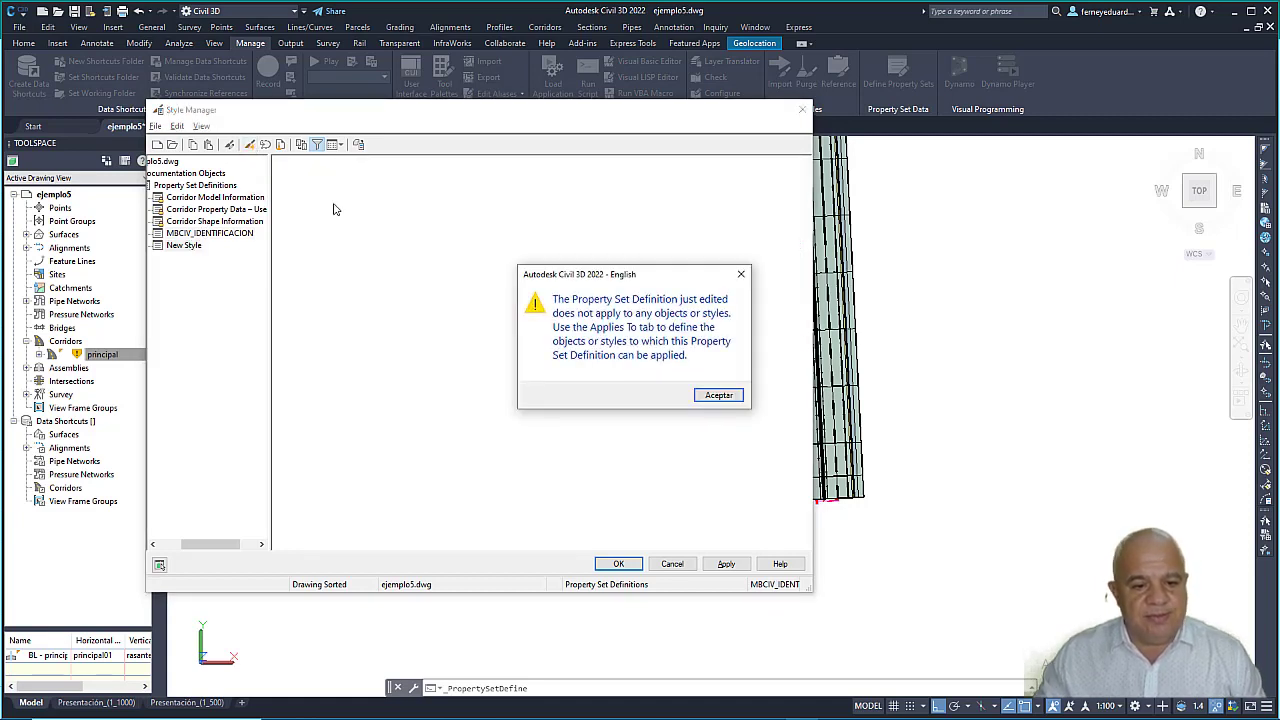
click(722, 393)
key(ctrl+v)
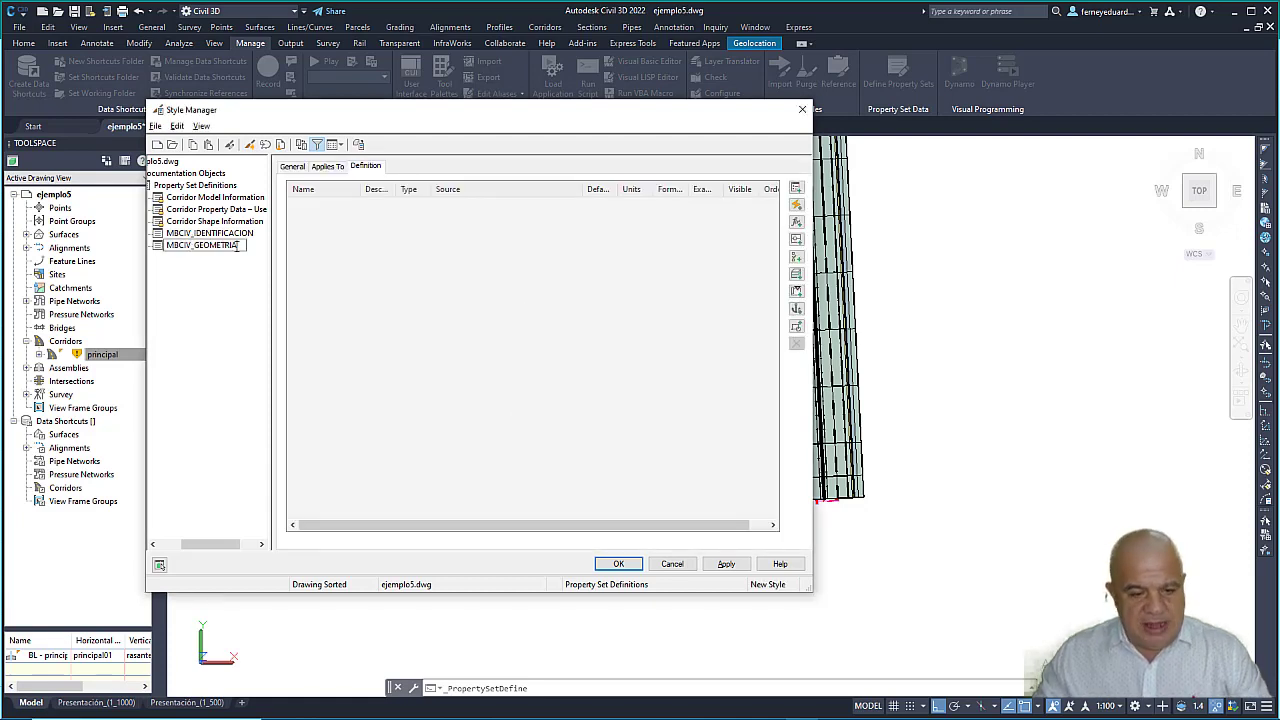
key(Return)
Step: Review the MBCIV_IDENTIFICACION property set definition and dismiss the warning about objects it applies to
click(226, 238)
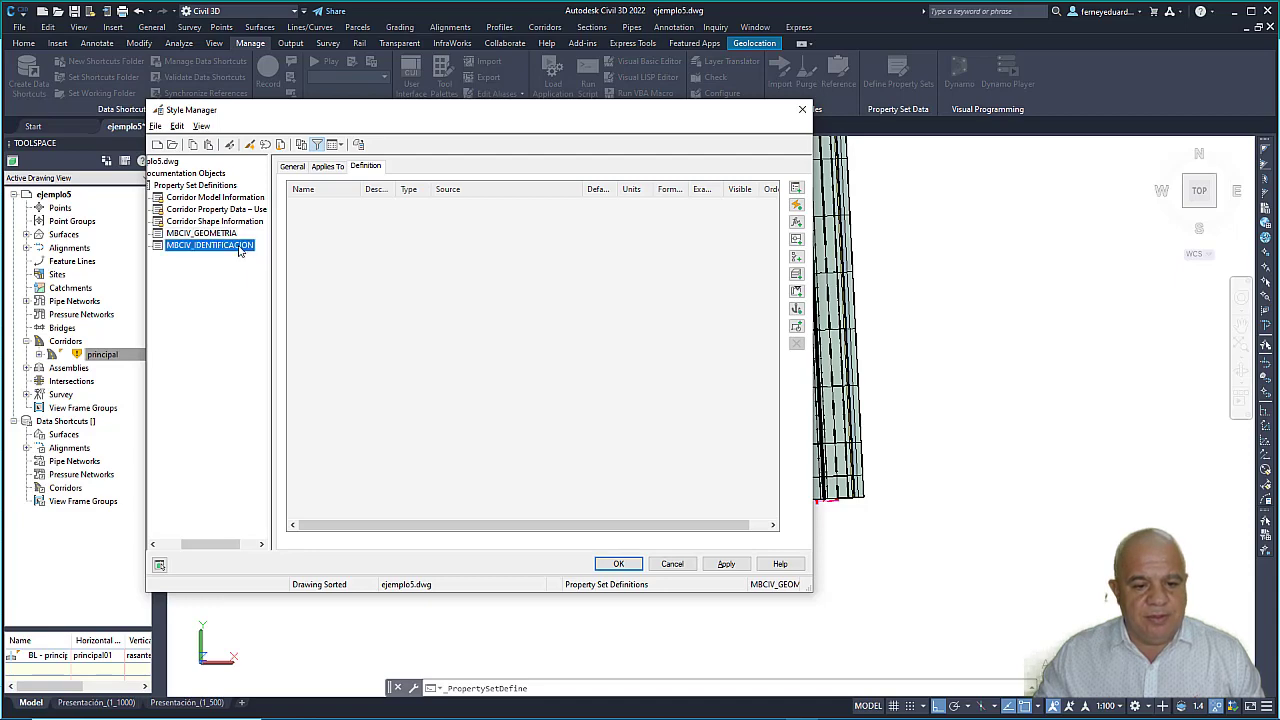
key(Return)
key(Down)
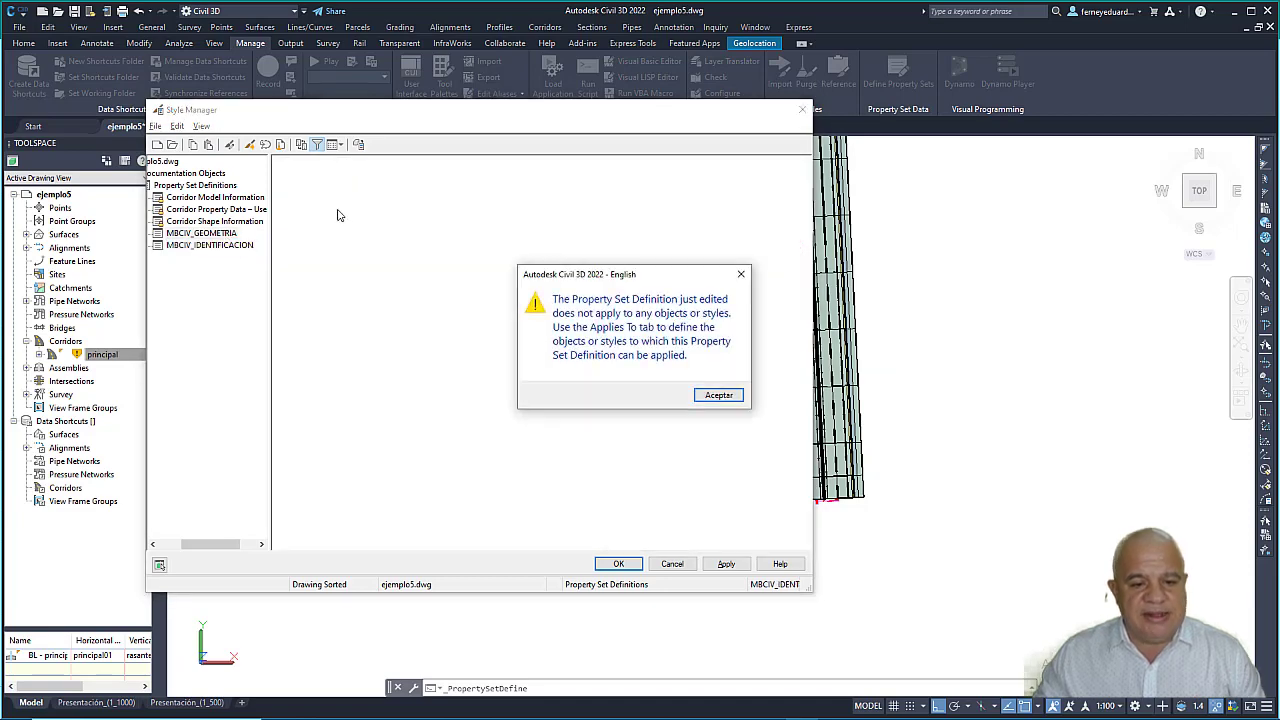
click(718, 395)
Step: Add an automatic property to the MBCIV_GEOMETRIA set, using Volume from the Solid (3D) category as its source
click(222, 233)
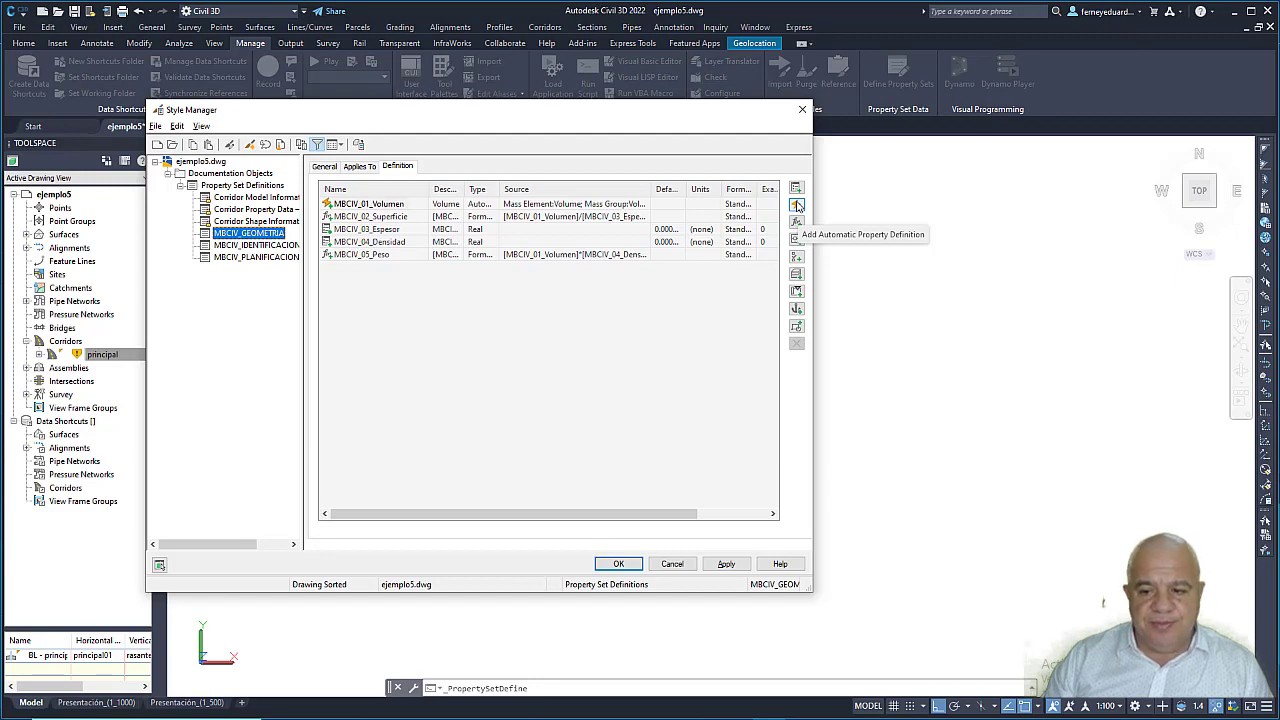
click(797, 205)
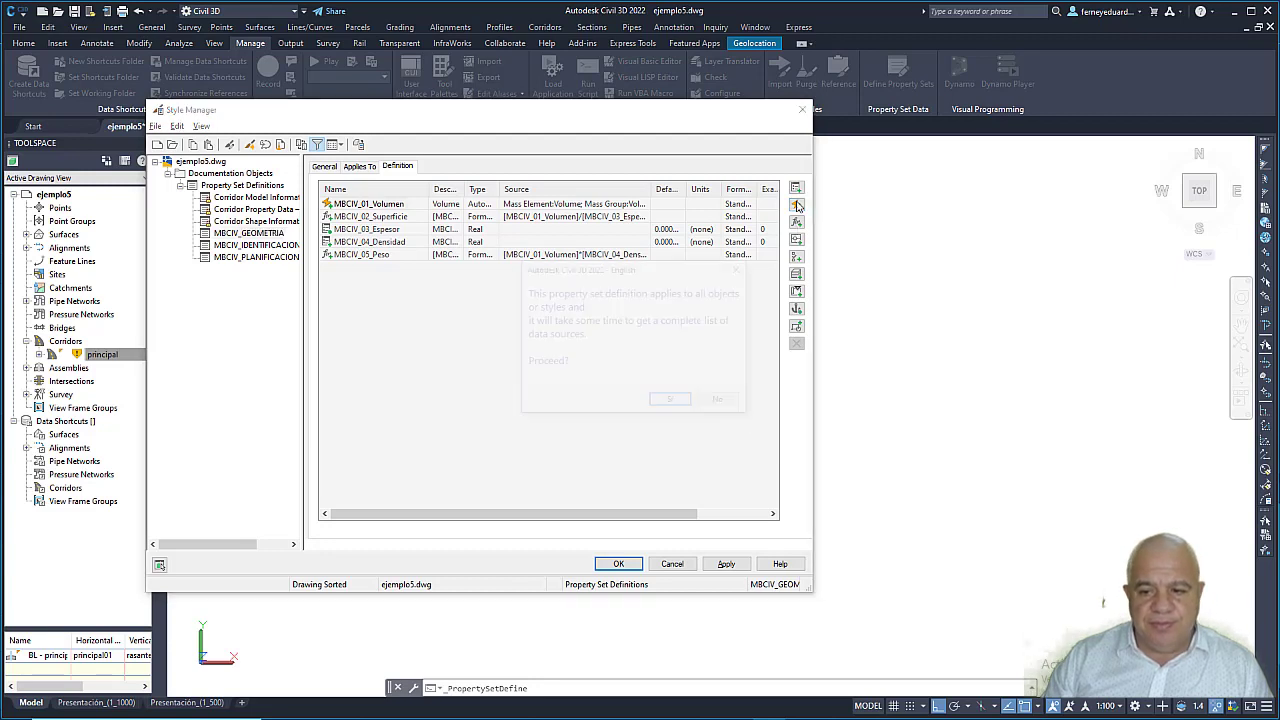
click(673, 402)
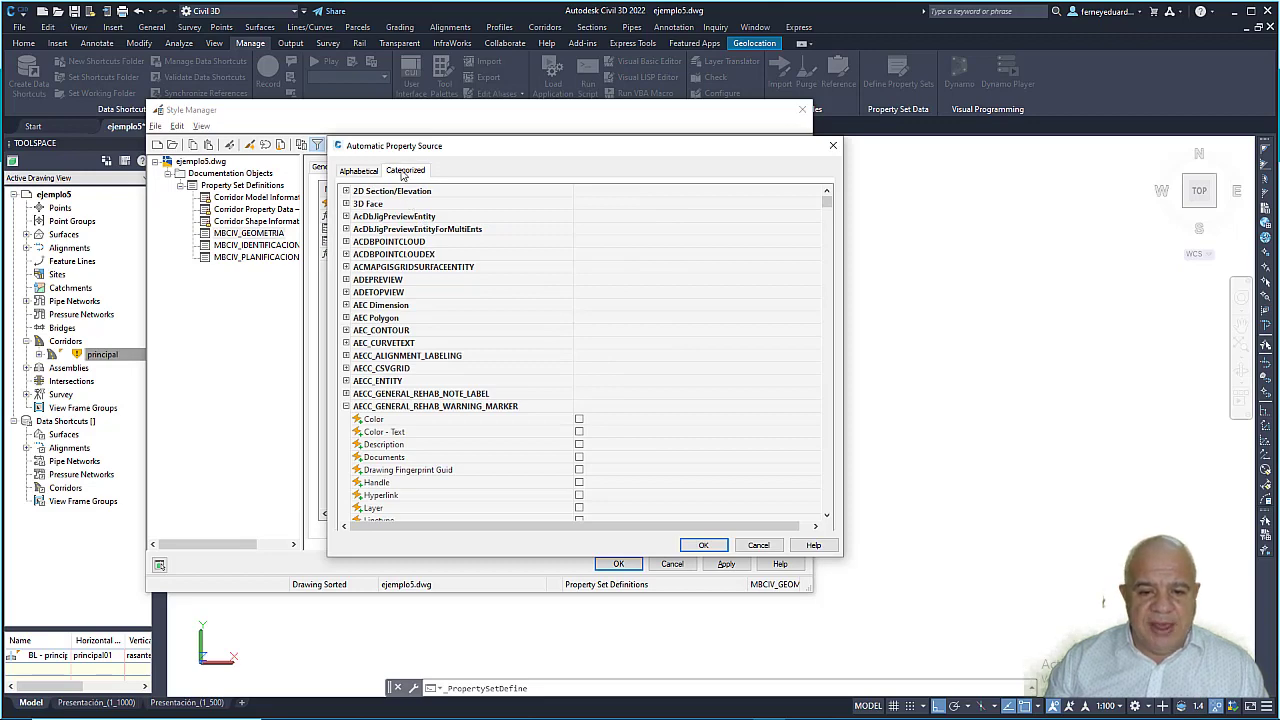
drag(826, 197, 820, 450)
scroll(523, 394, up, 4)
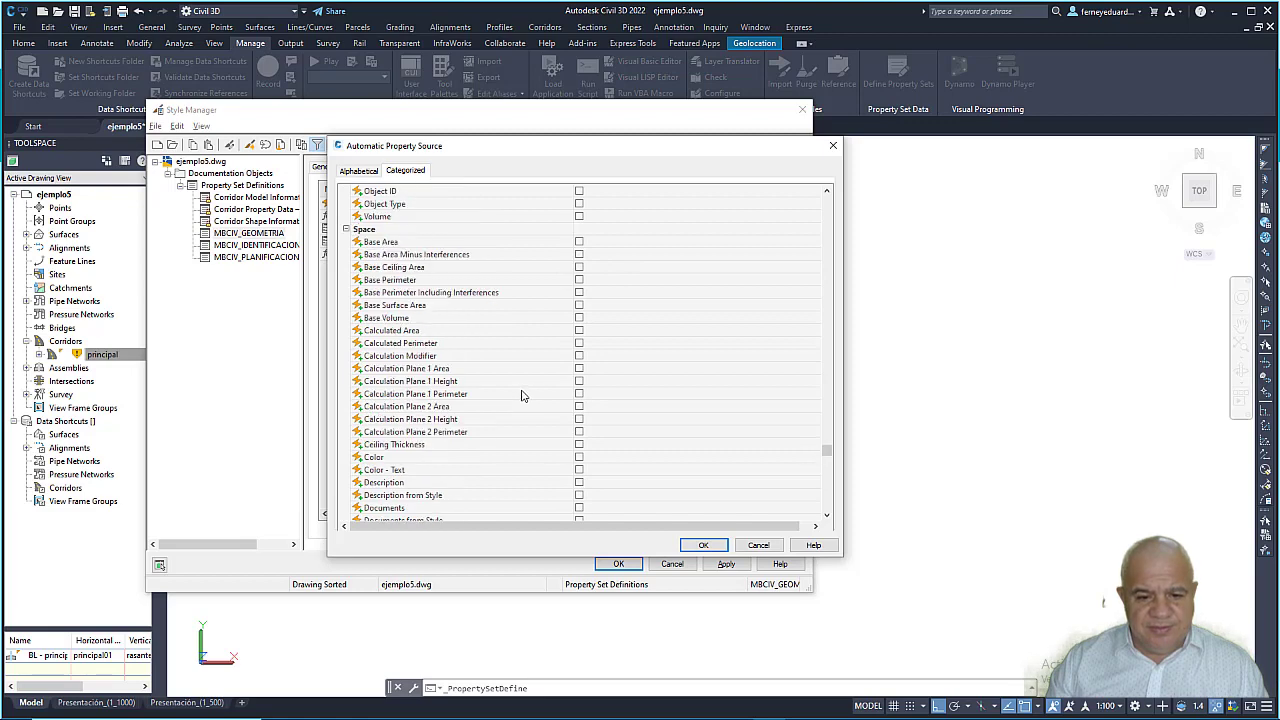
scroll(523, 394, up, 4)
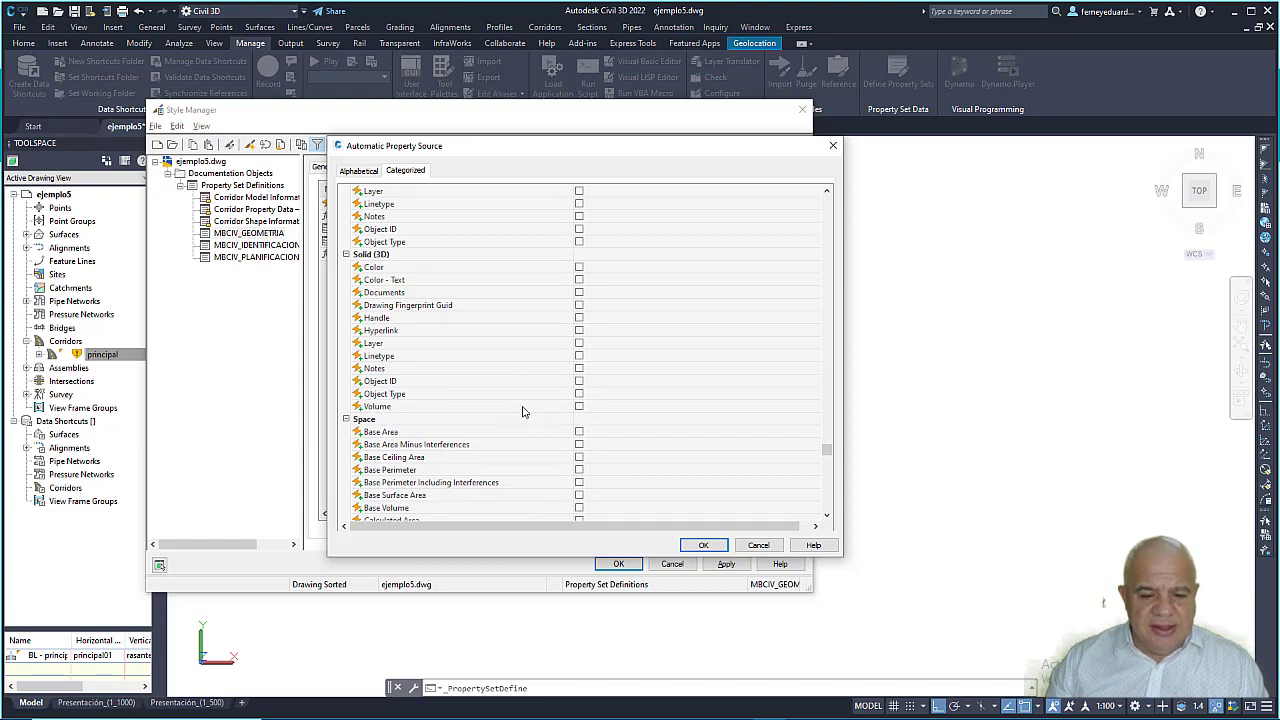
click(578, 408)
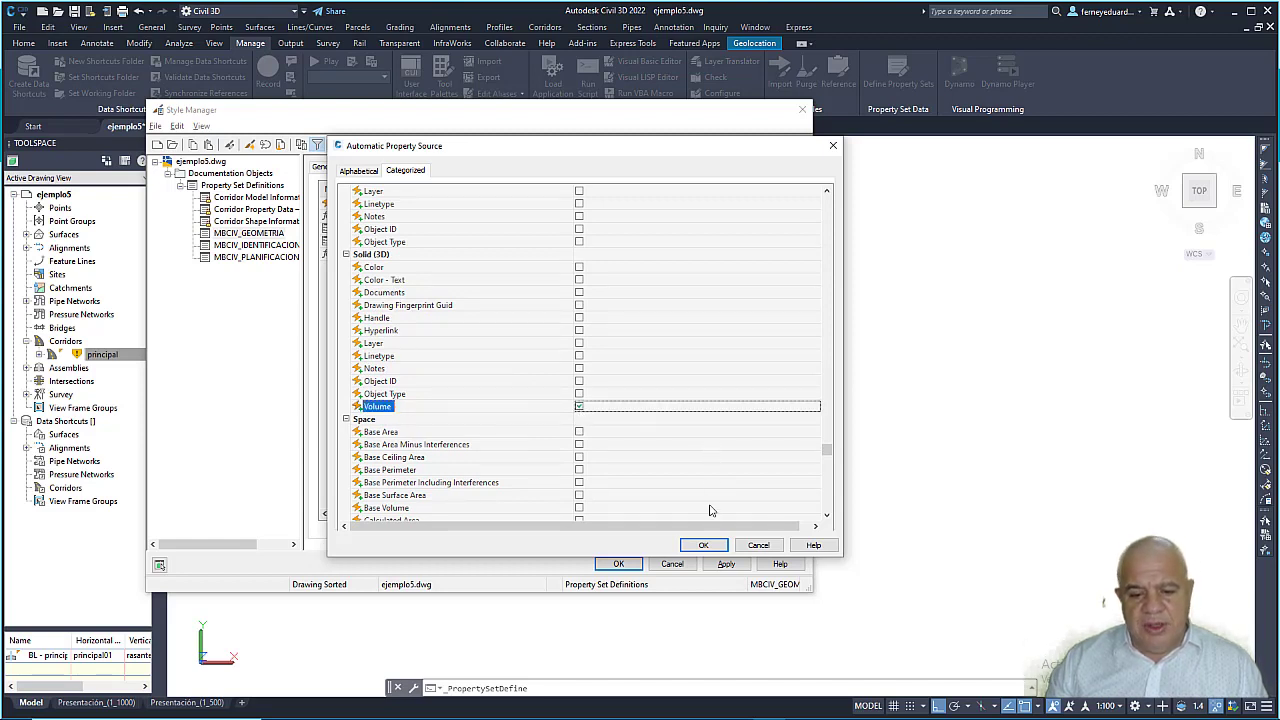
click(711, 542)
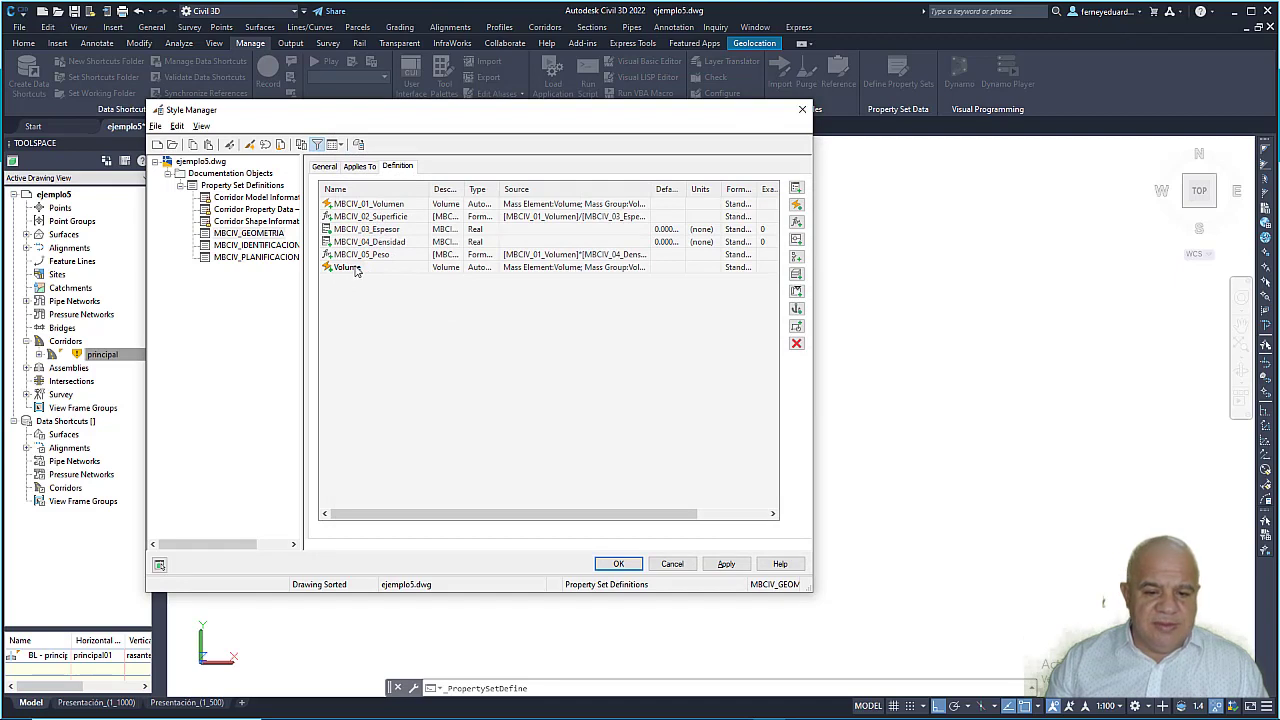
Step: Delete the newly added automatic Volume property from the MBCIV_GEOMETRIA definition
double_click(359, 270)
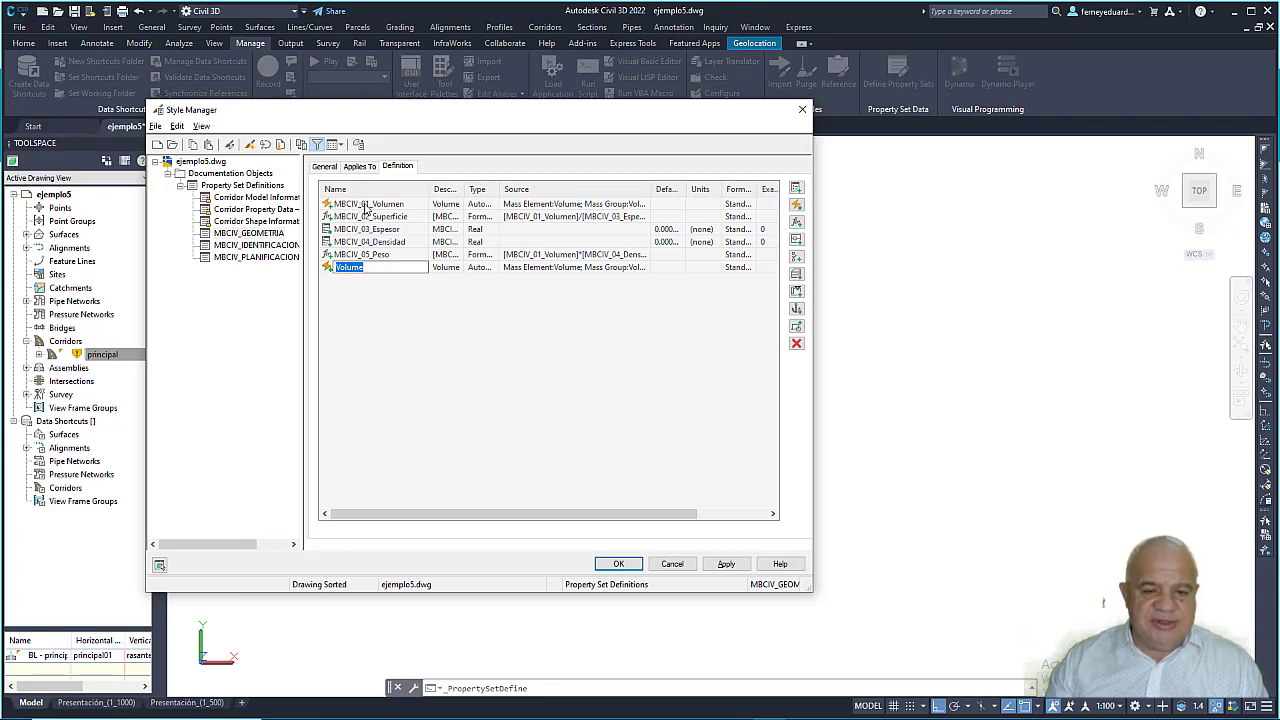
click(457, 317)
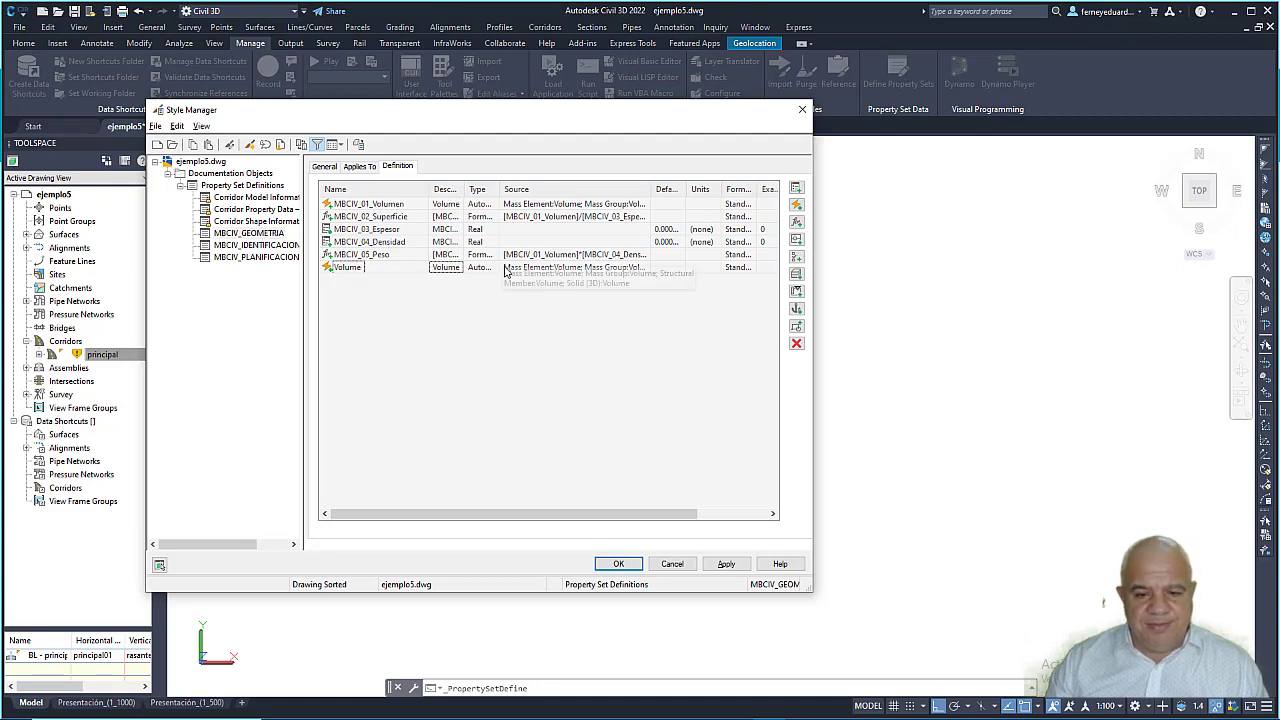
click(796, 343)
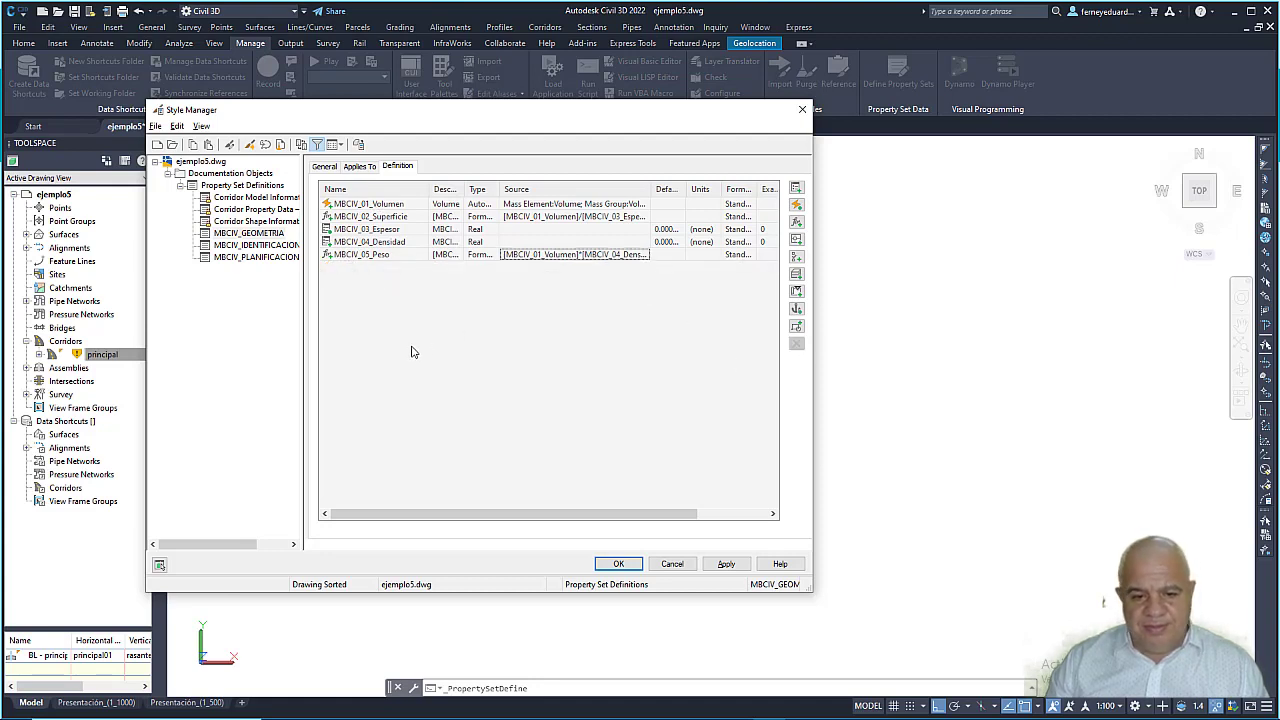
Step: Examine how the MBCIV_02_Superficie formula property is built and close its definition without changing the formula
click(400, 217)
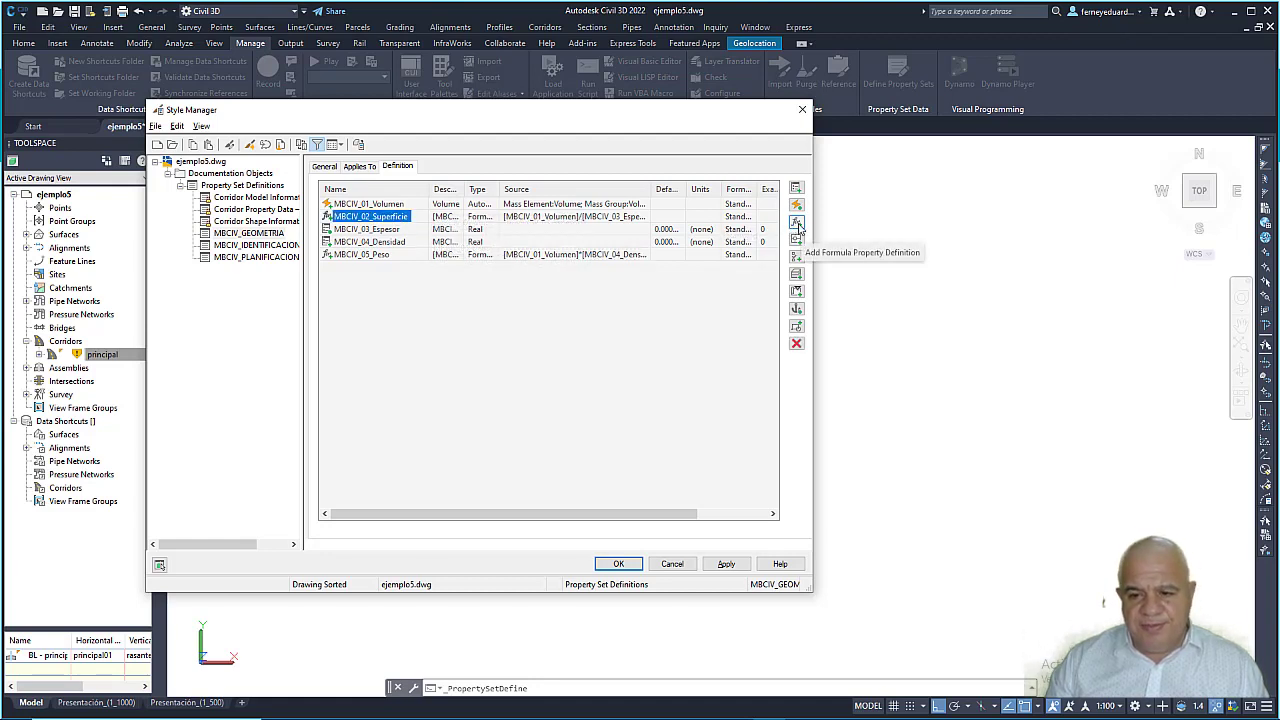
click(545, 218)
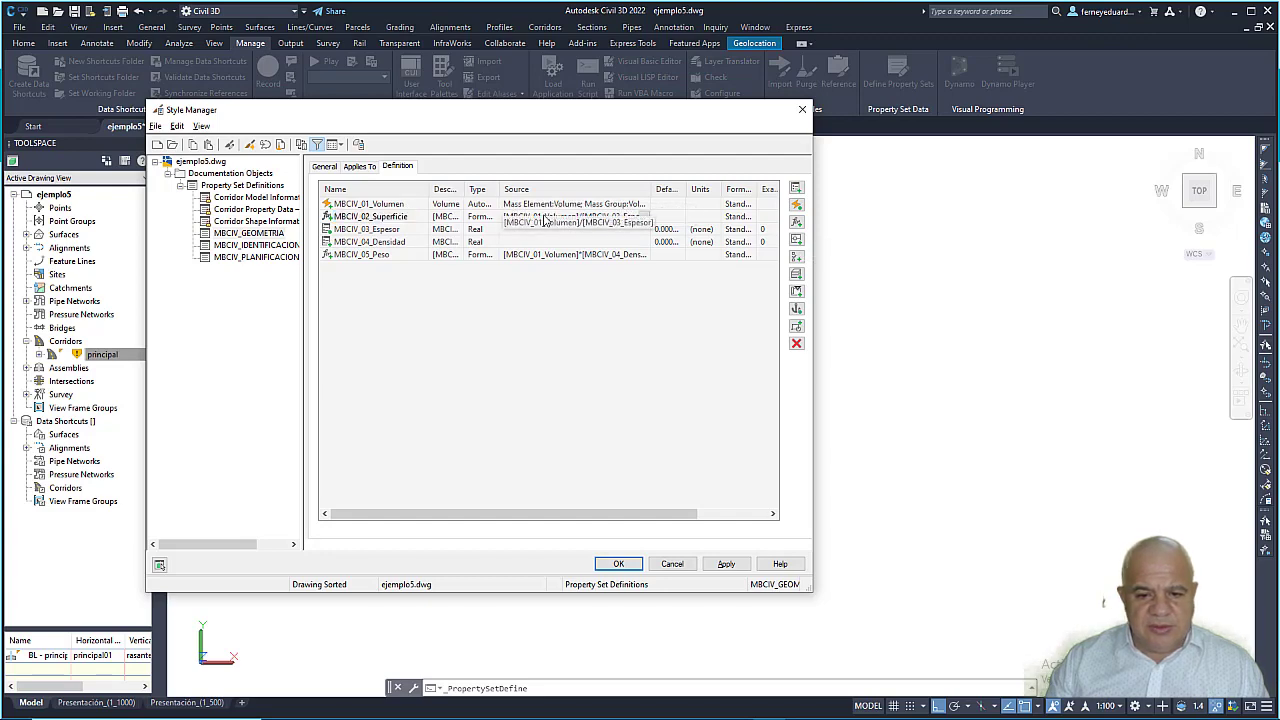
double_click(395, 222)
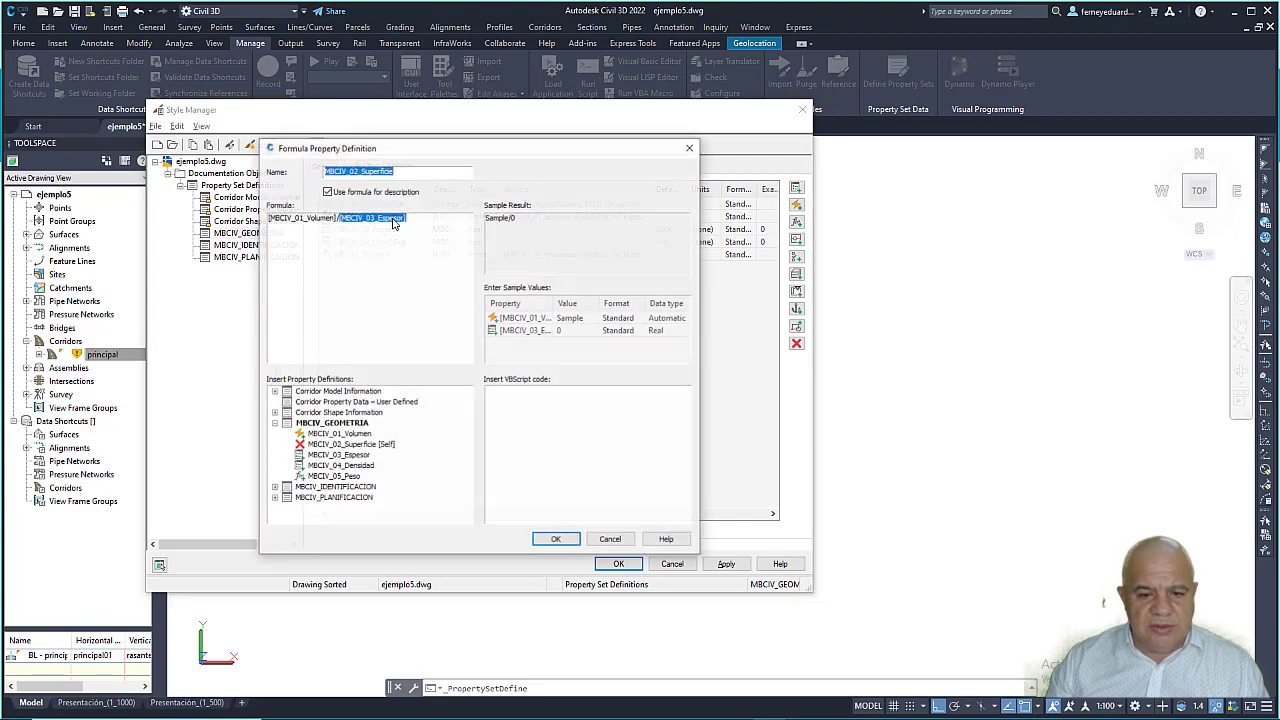
click(271, 219)
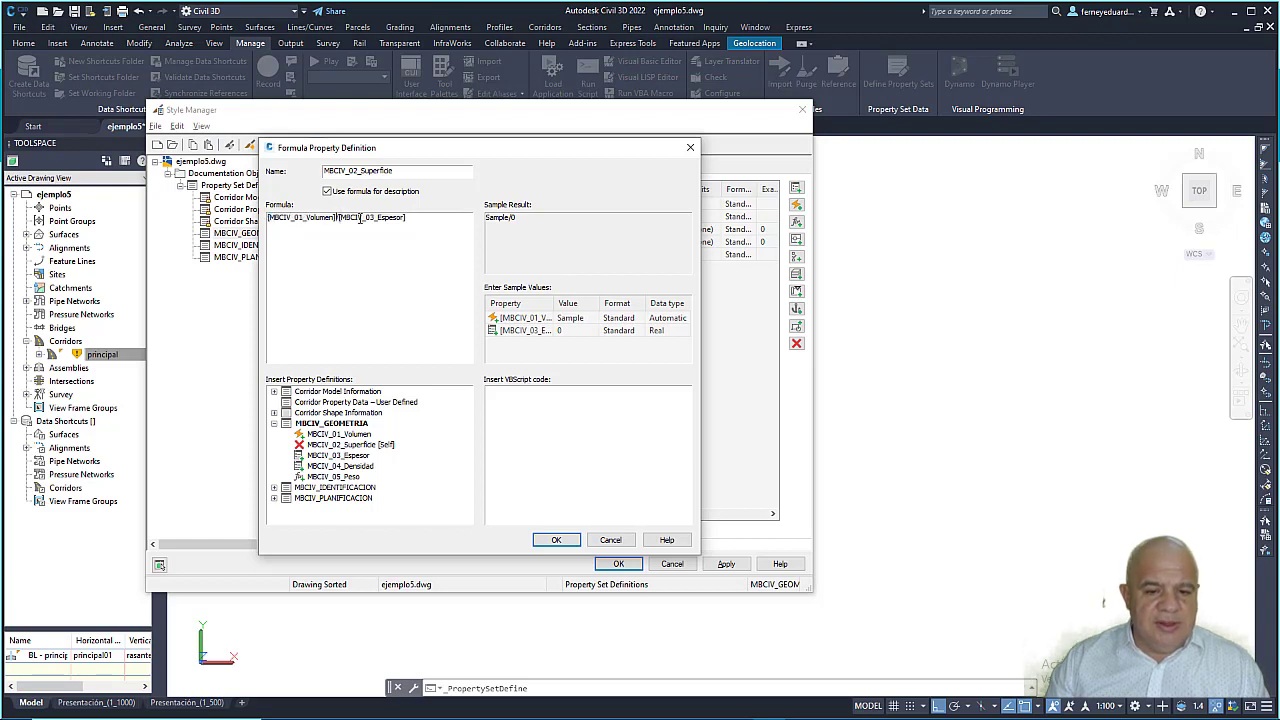
click(395, 218)
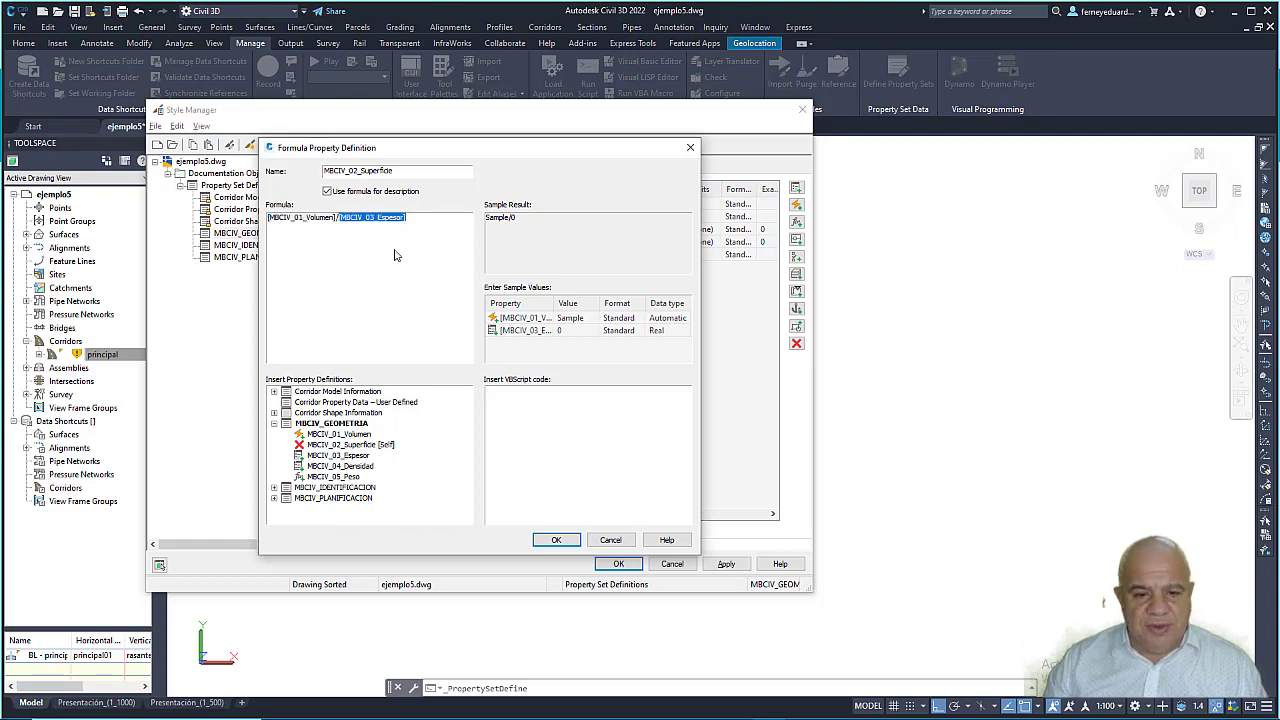
click(553, 539)
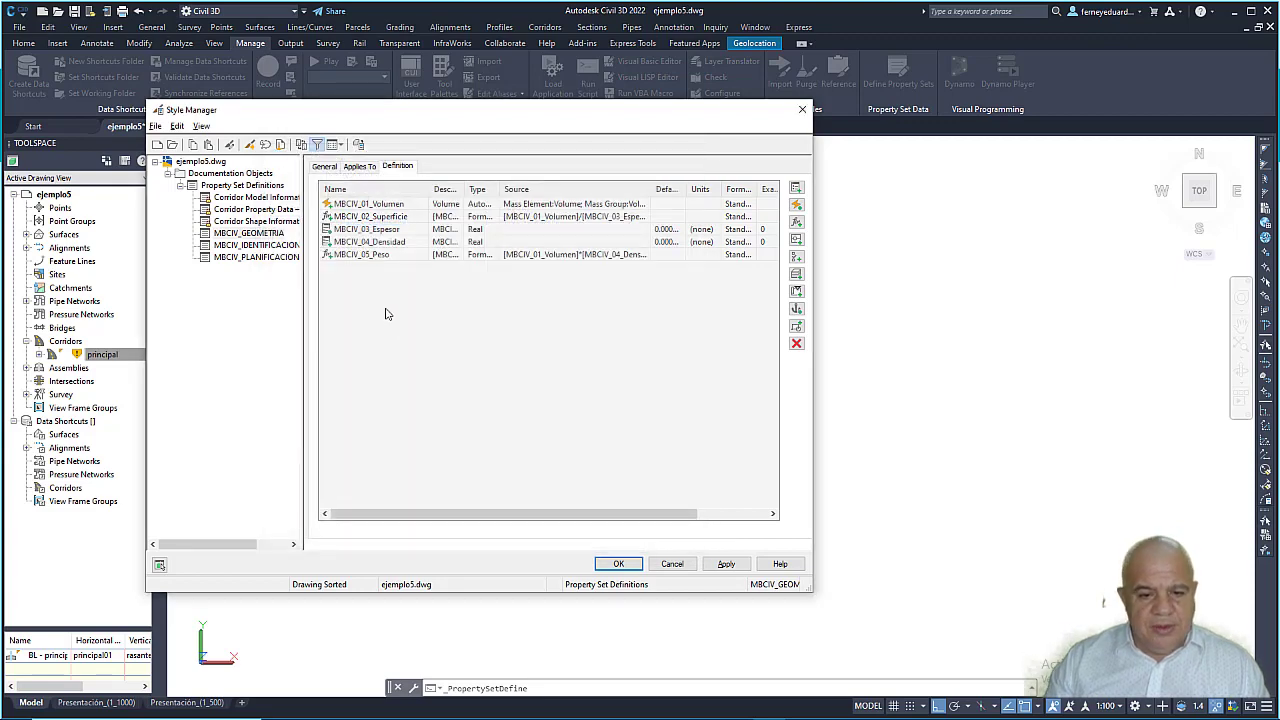
Step: Review the formula of the MBCIV_05_Peso property, and accept the property set definitions to return to the drawing
double_click(379, 256)
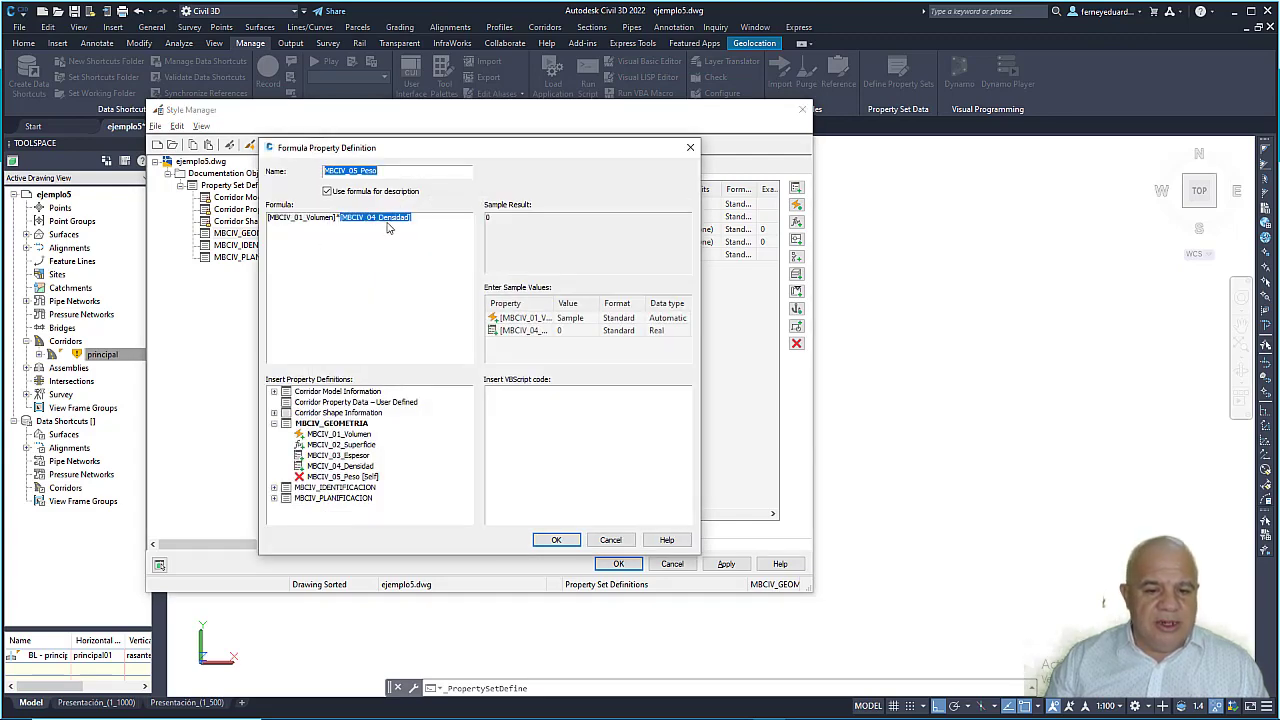
click(690, 148)
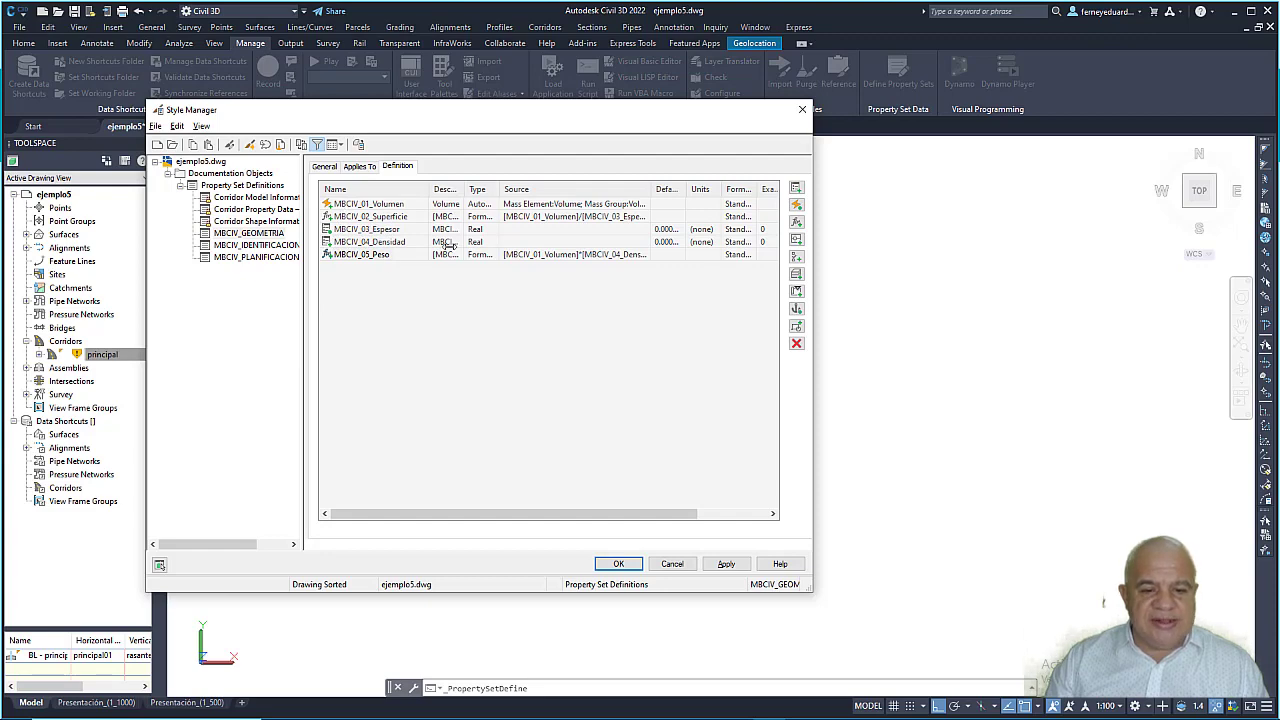
click(619, 564)
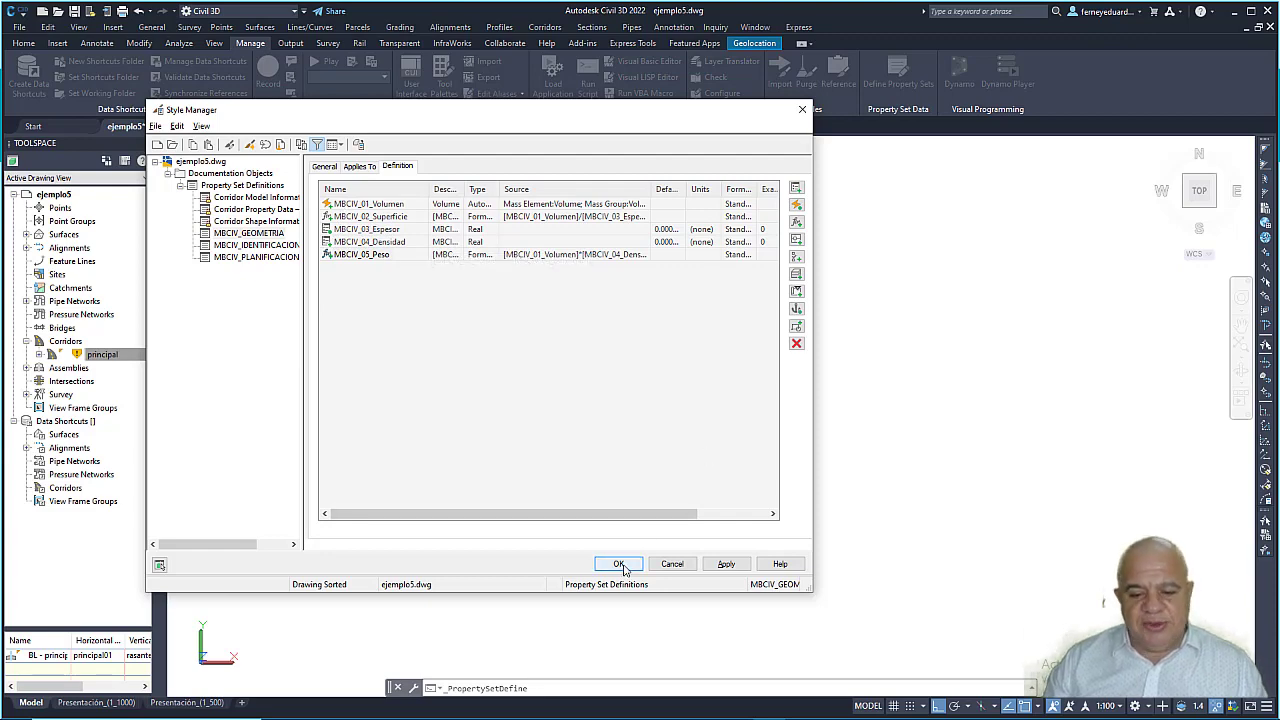
click(719, 396)
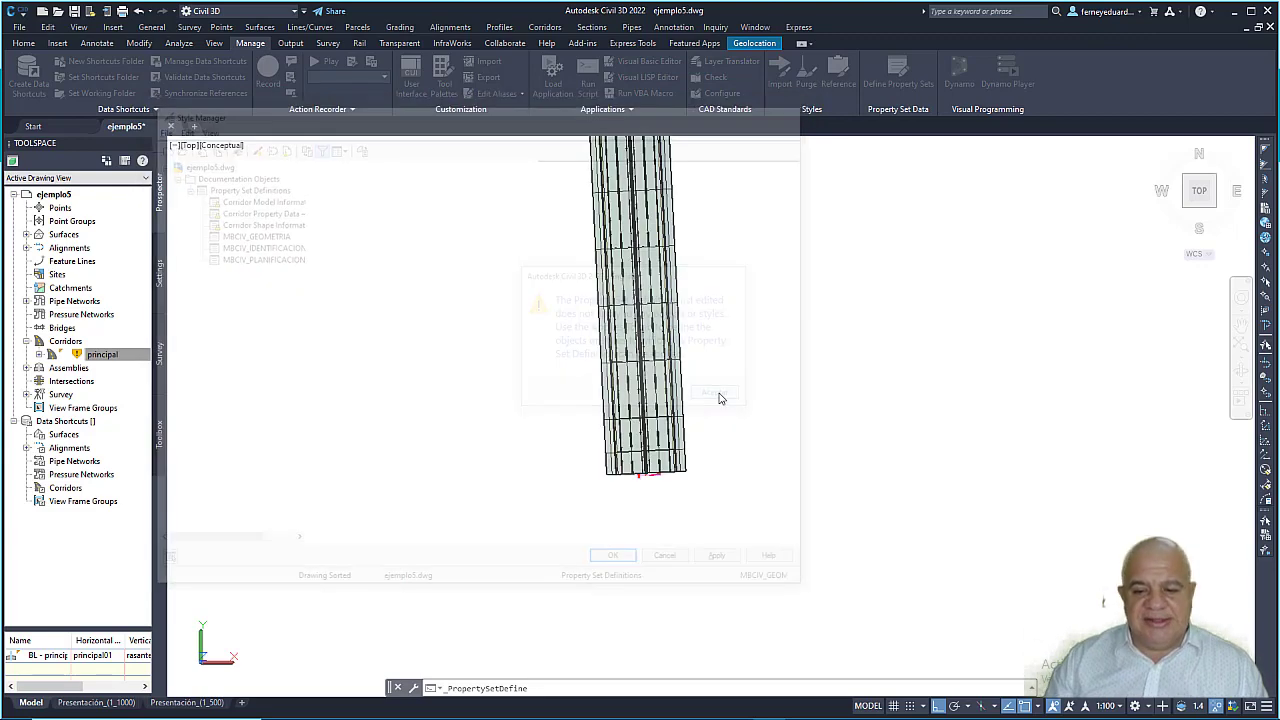